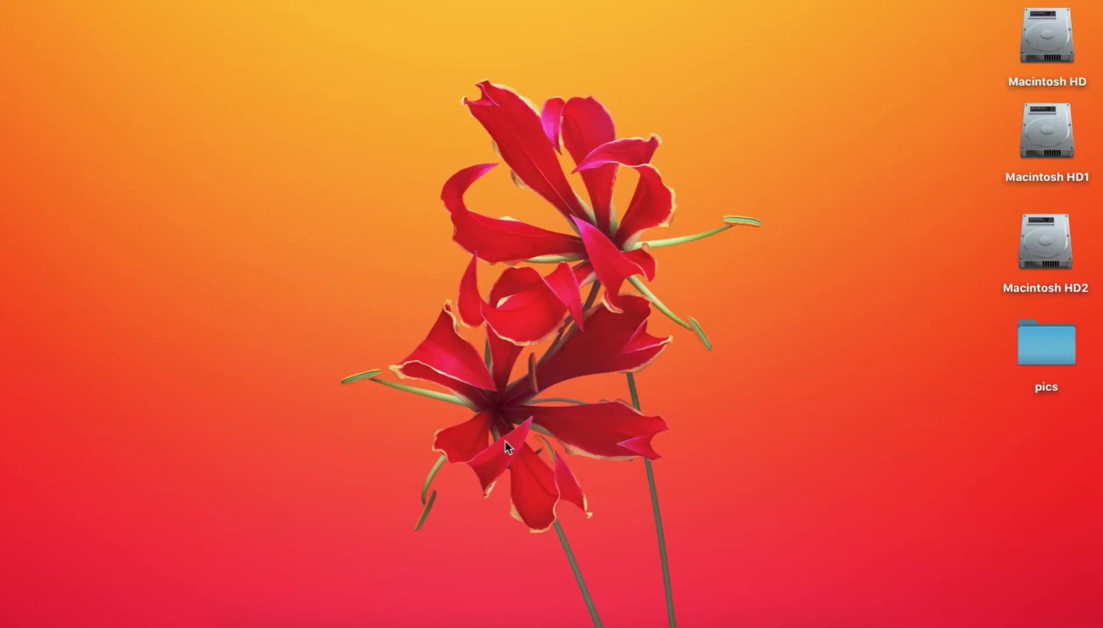
Launch Microsoft Excel from Launchpad
mouse_move(296, 625)
left_click(285, 617)
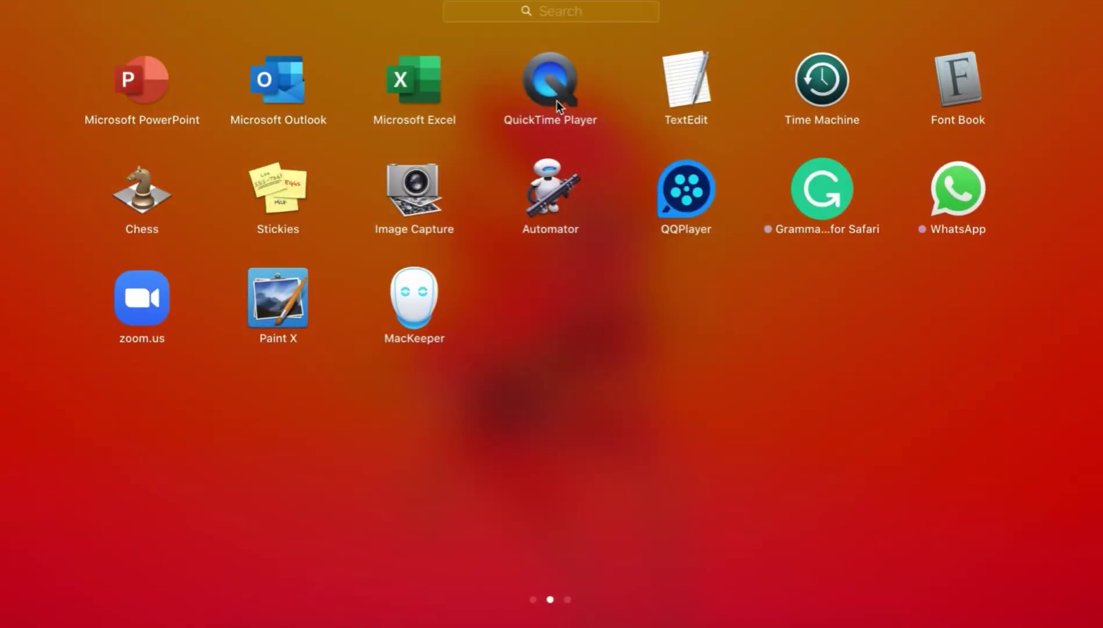
left_click(424, 94)
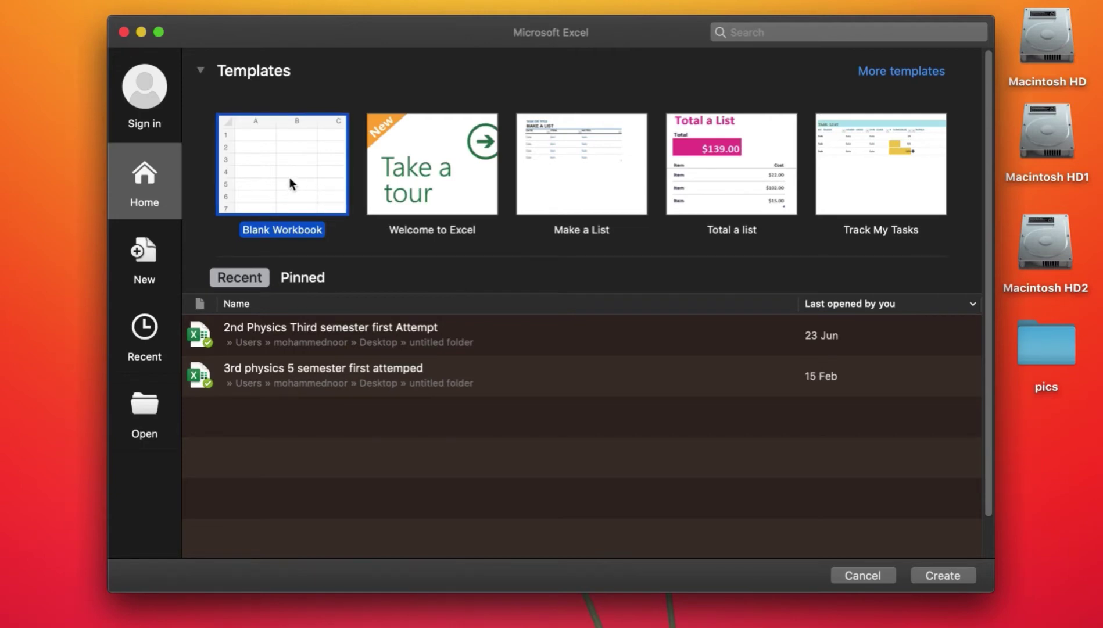
Create a Blank Workbook and make its window full screen
double_click(290, 179)
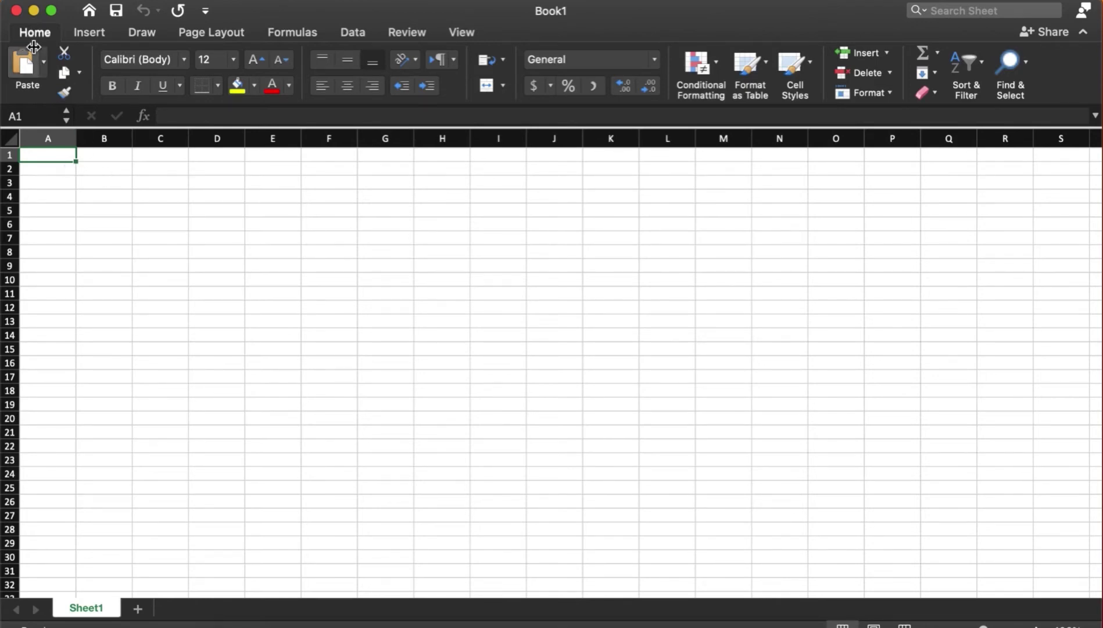
left_click(52, 11)
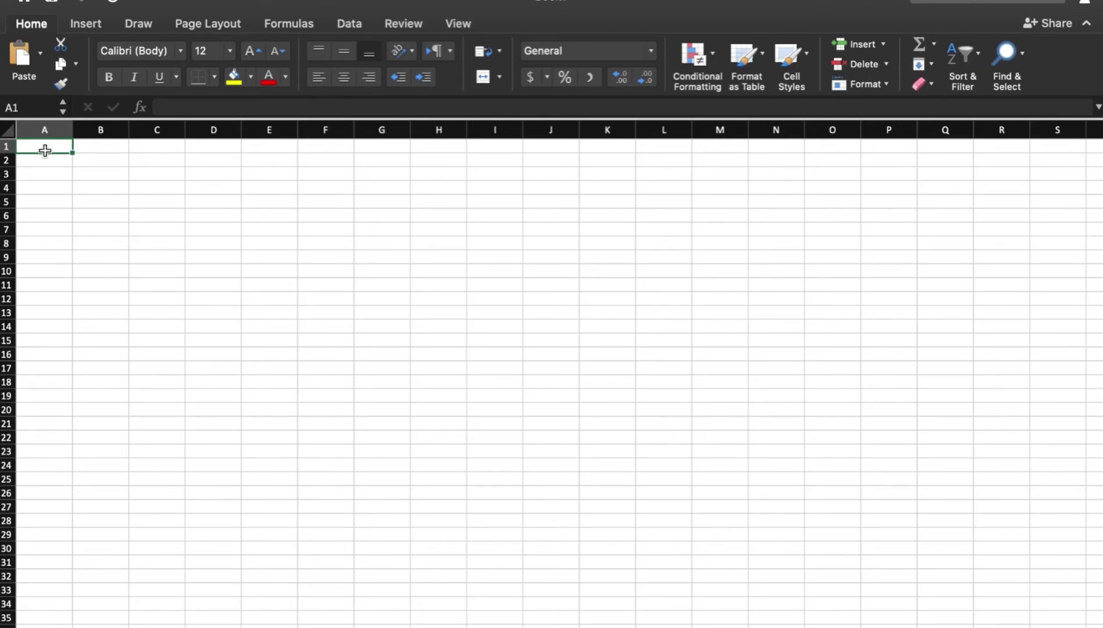
Enter 1, 2, 3 and 4 in cells A1 through A4
type("1")
key("Return")
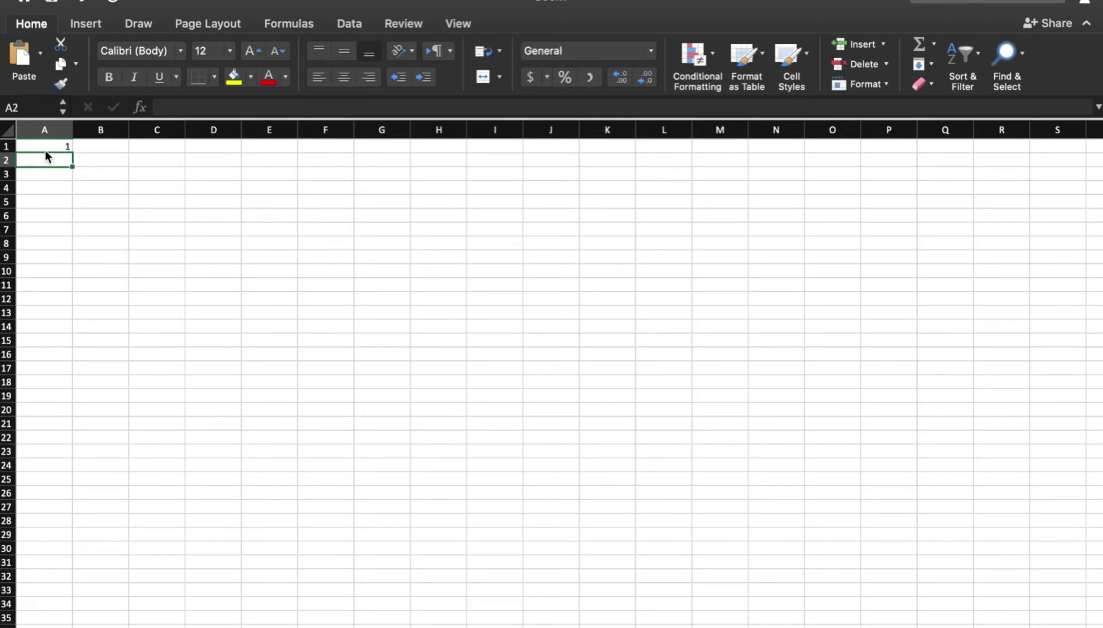
type("2")
key("Return")
type("3")
key("Return")
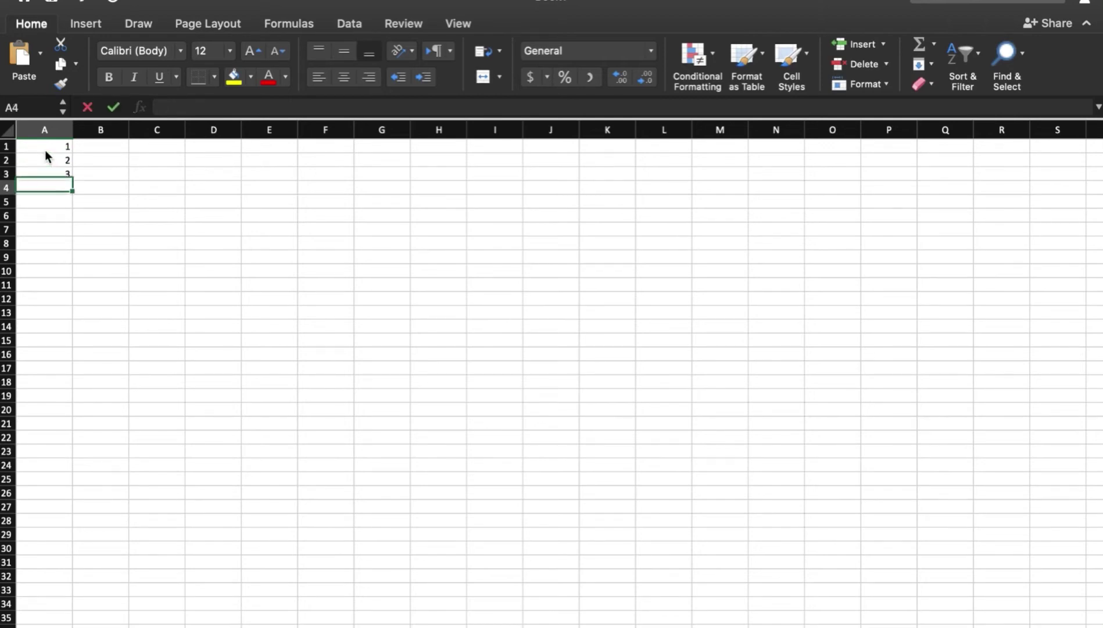
type("4")
key("Return")
Enter 2, 4, 6 and 8 in cells B1 through B4
key("Right")
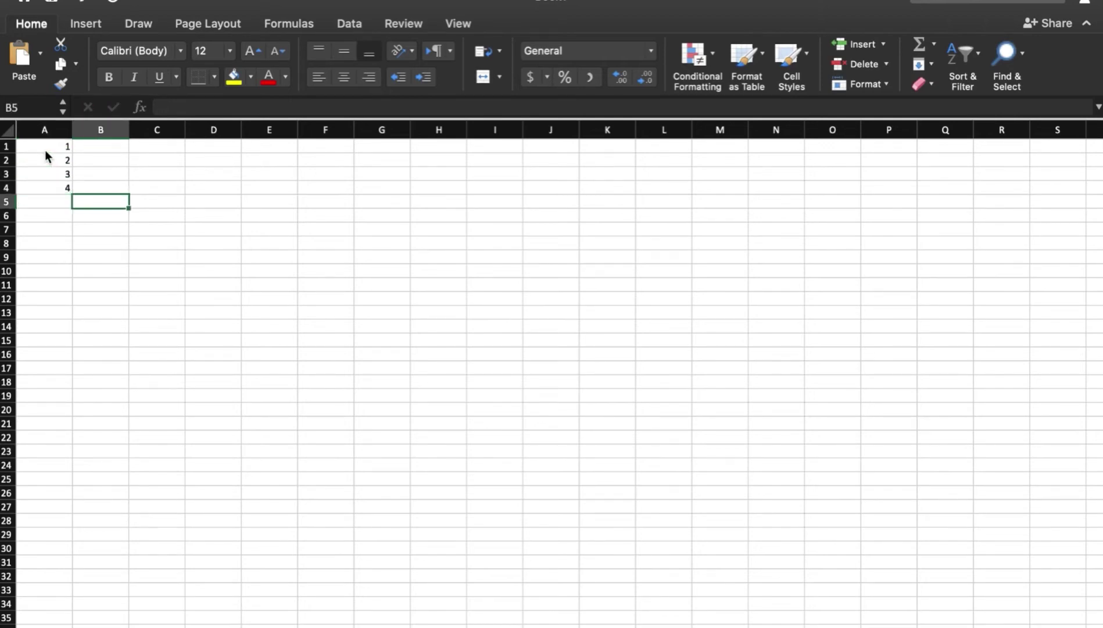
key("Up")
key("Up")
key("Up")
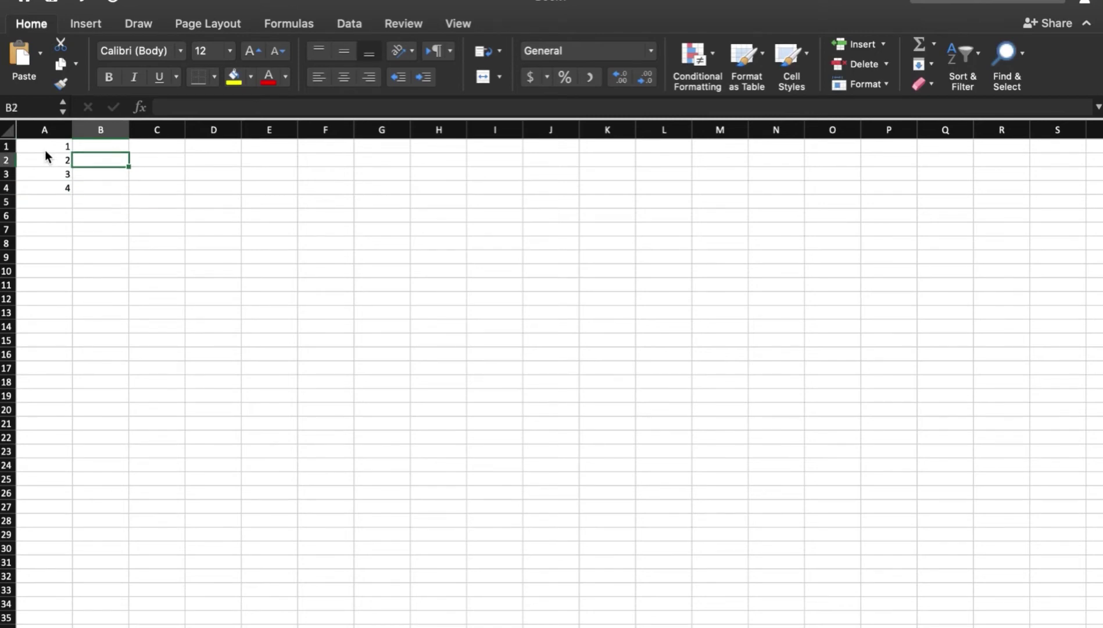
key("Up")
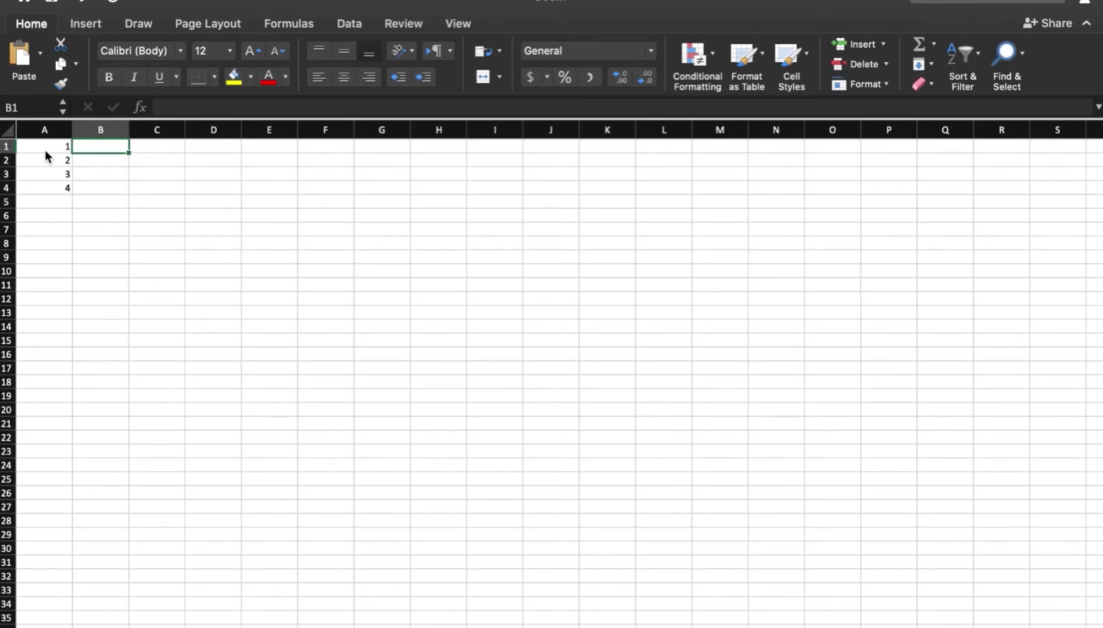
type("2")
key("Return")
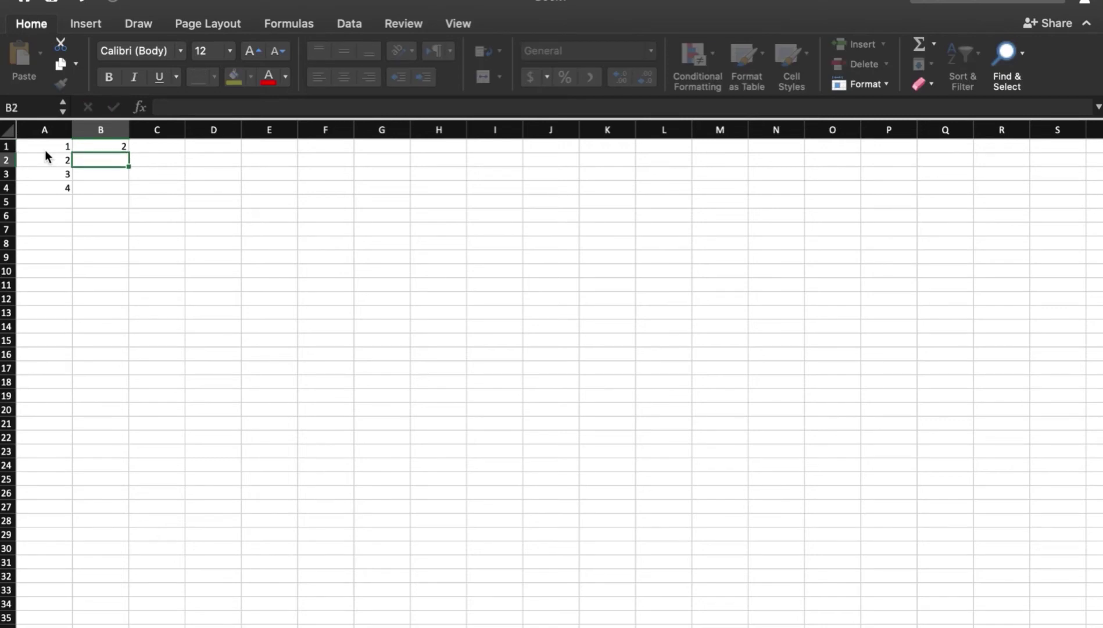
type("4")
key("Return")
type("6")
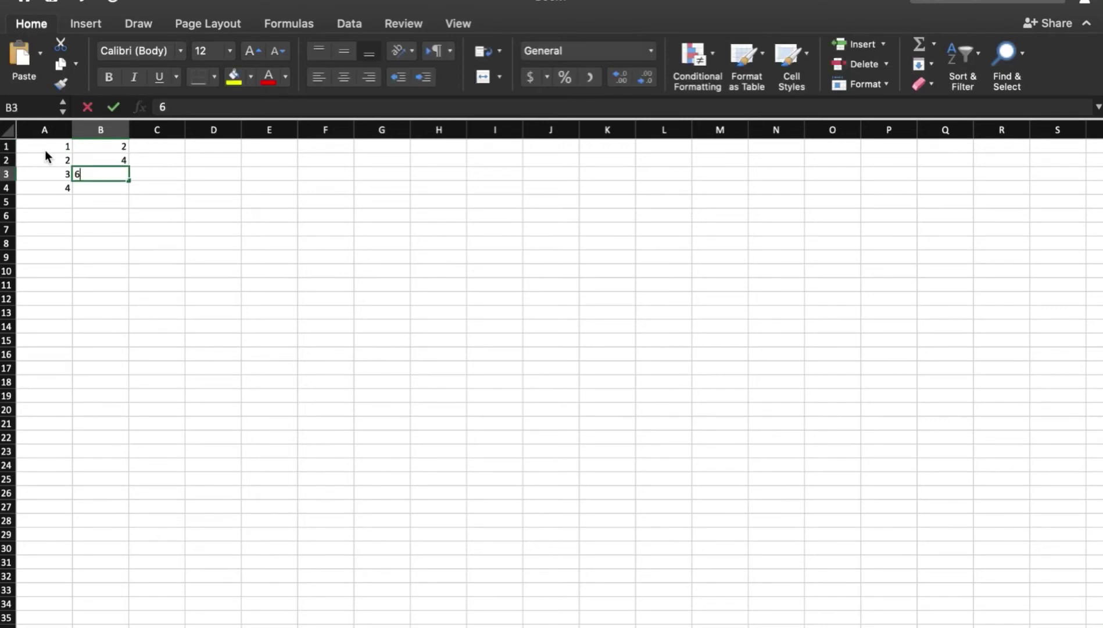
key("Return")
type("8")
key("Return")
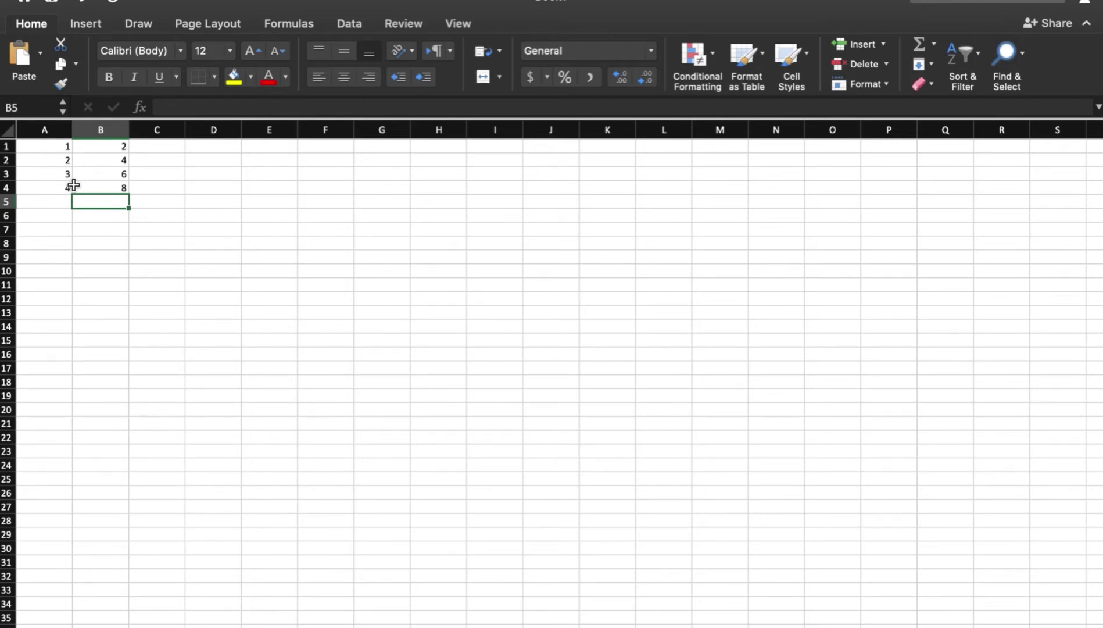
Insert a markers-only Scatter chart from the A1:B4 data
left_click_drag(45, 146, 84, 193)
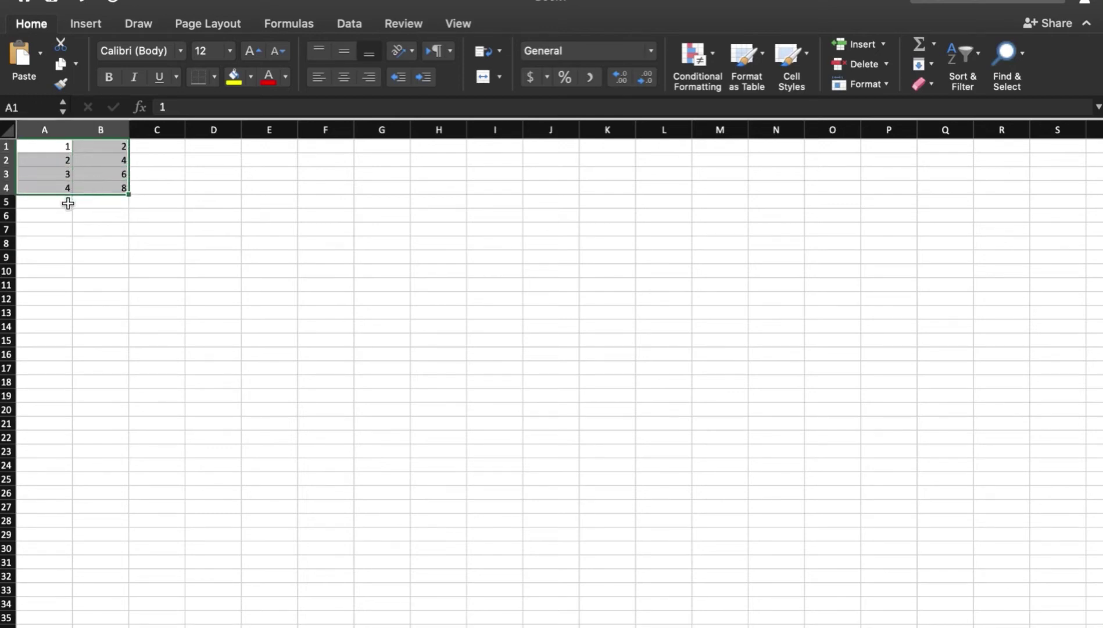
left_click(87, 26)
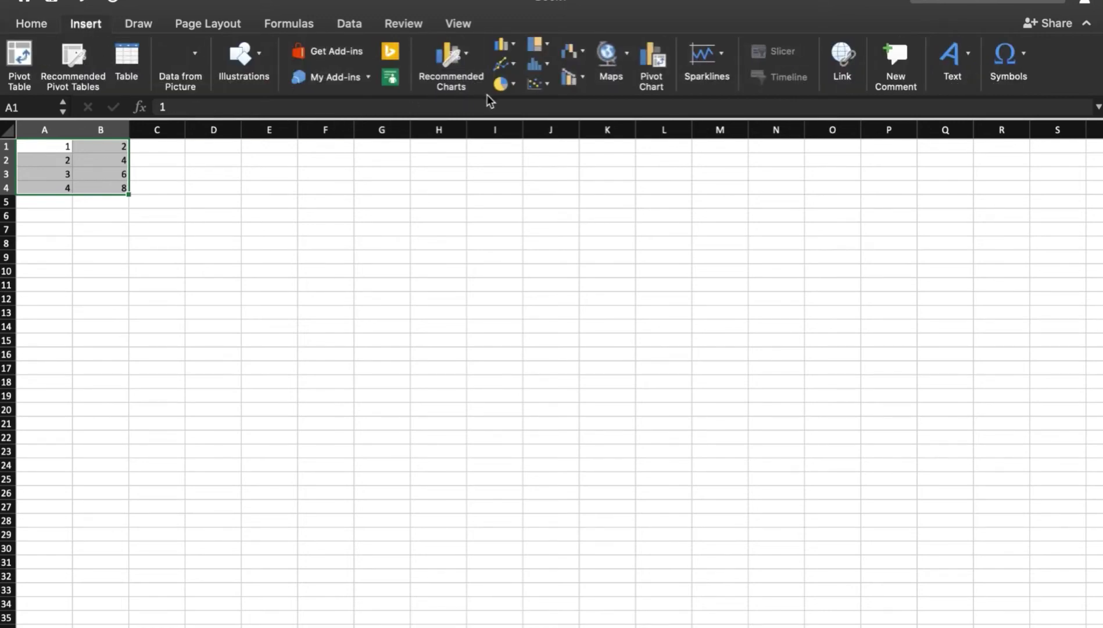
left_click(547, 86)
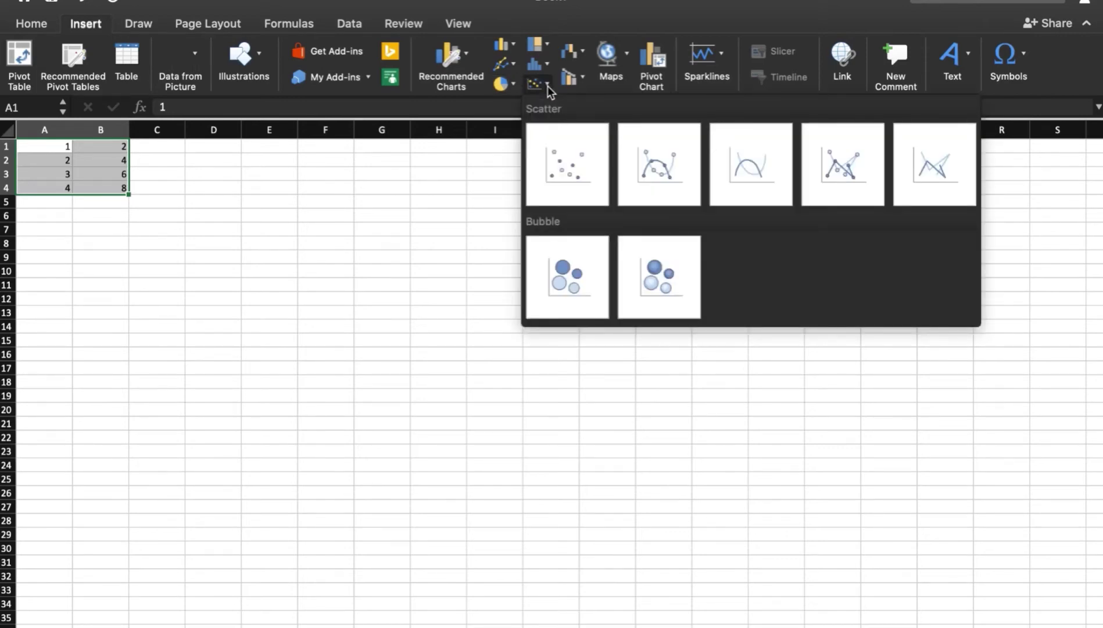
left_click(571, 168)
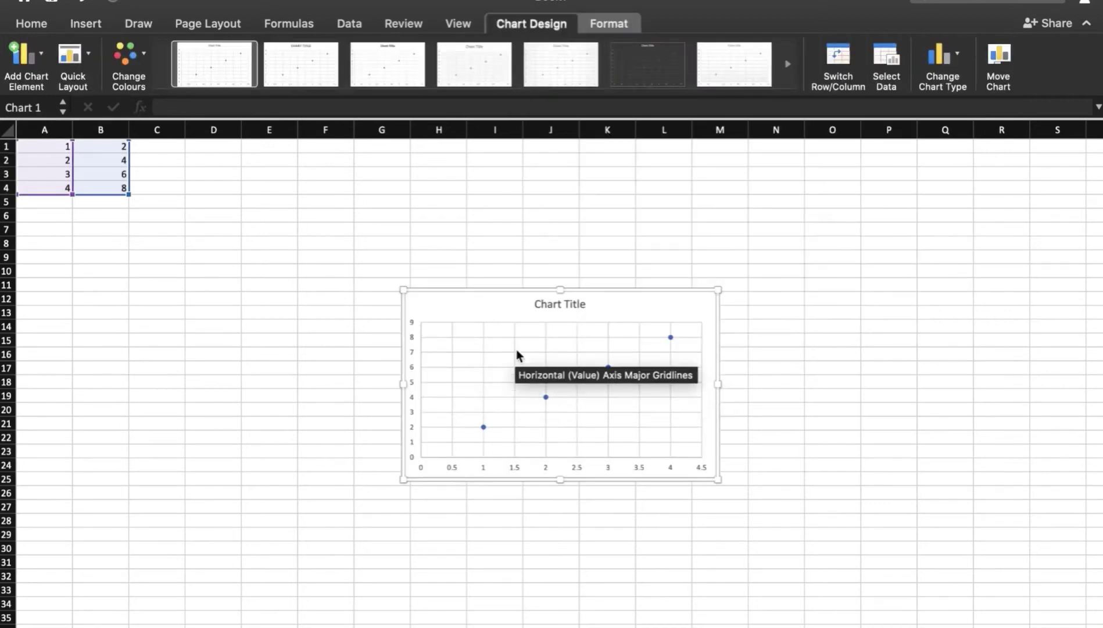
Delete the Chart Title from the scatter chart
left_click(570, 300)
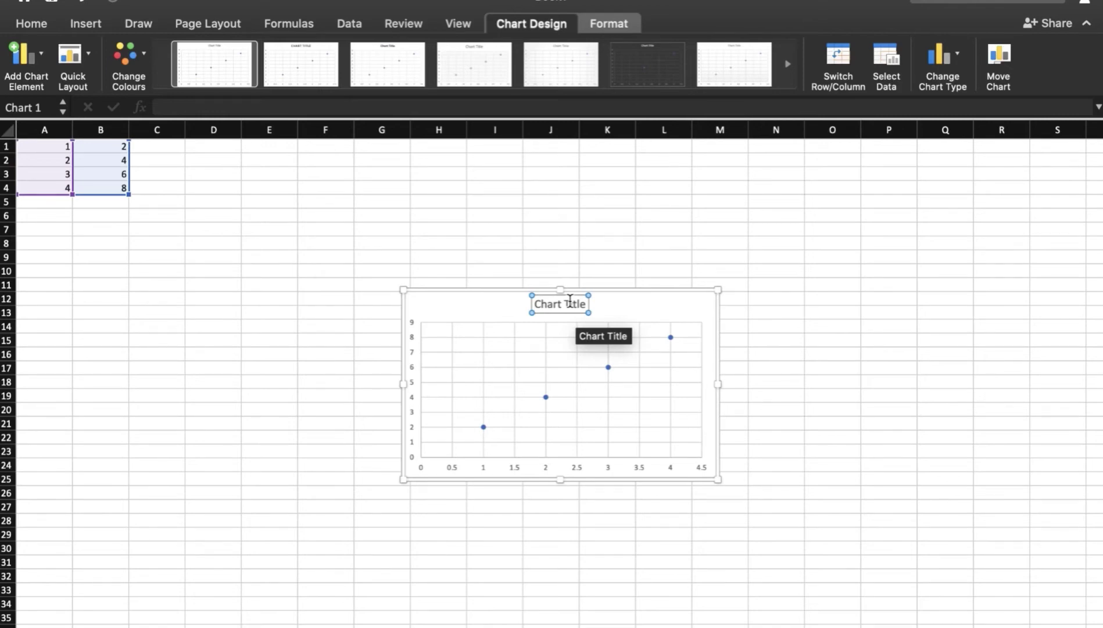
right_click(589, 299)
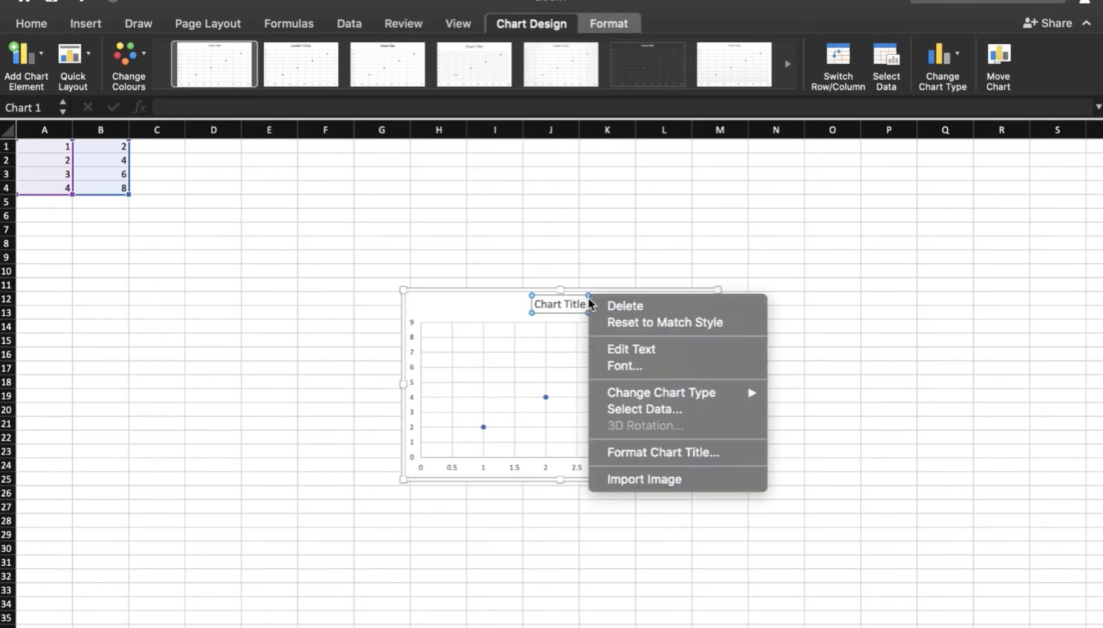
left_click(604, 306)
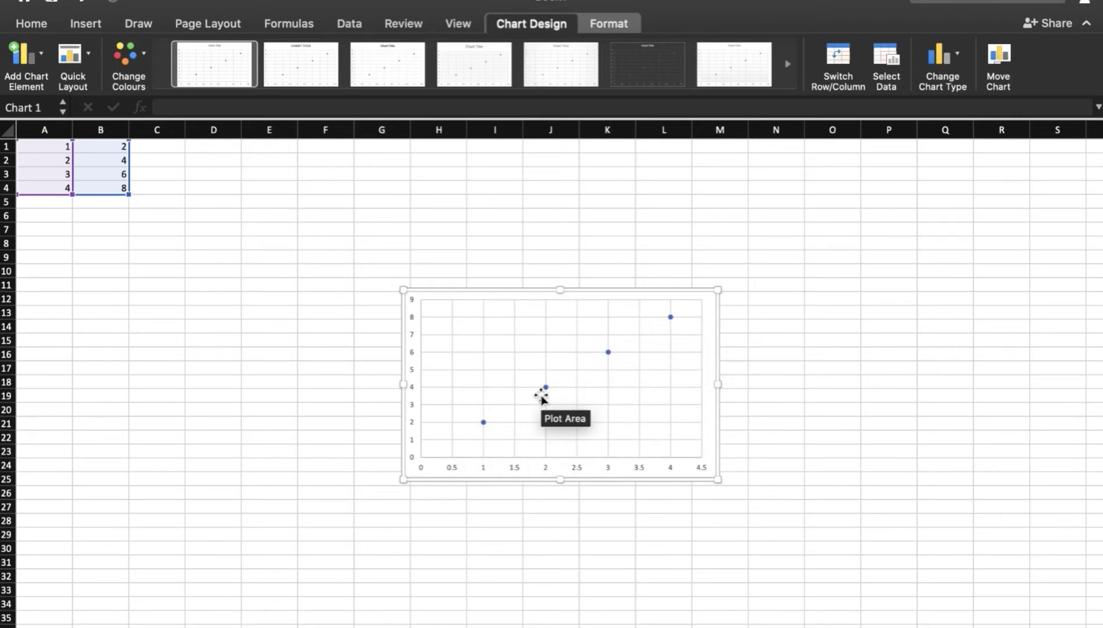
mouse_move(546, 387)
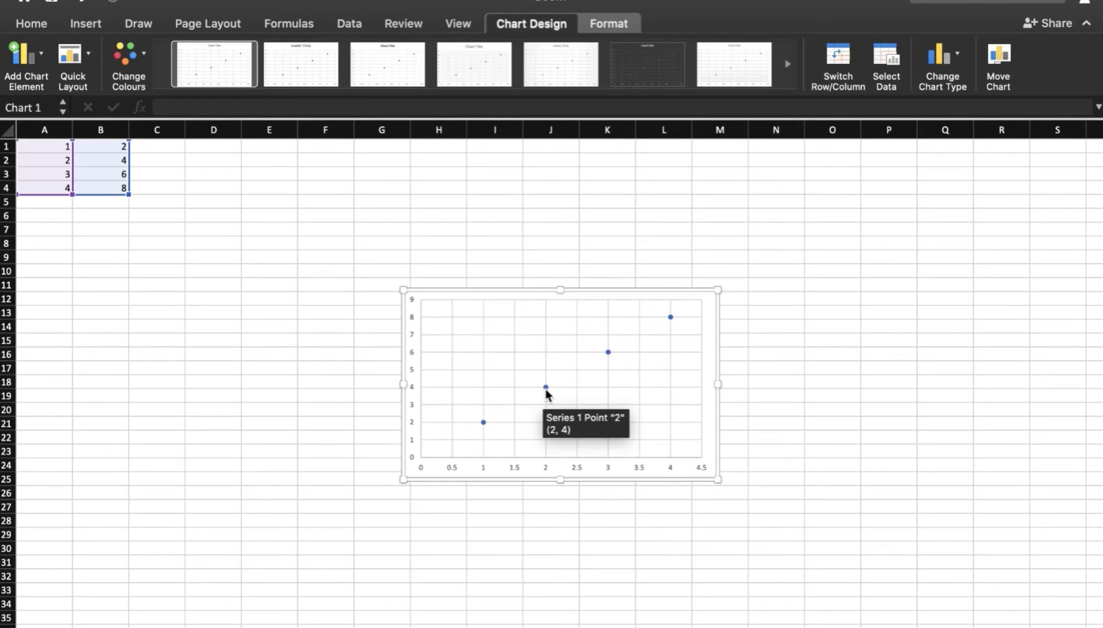
Add a linear trendline to the data series, then close the Format Trendline pane
left_click(545, 388)
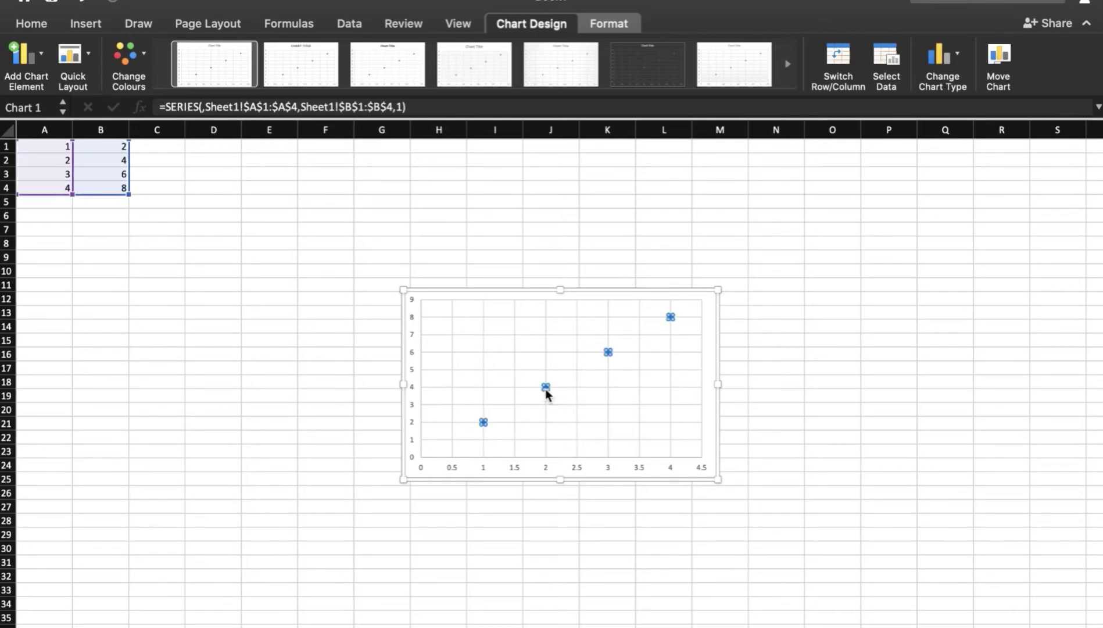
right_click(545, 388)
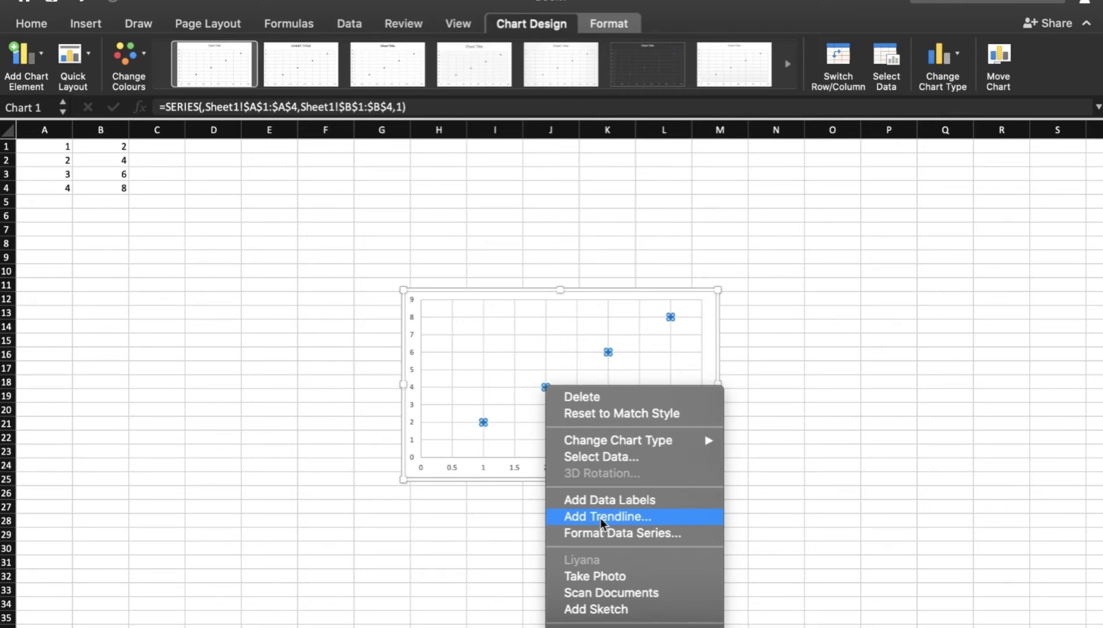
left_click(599, 517)
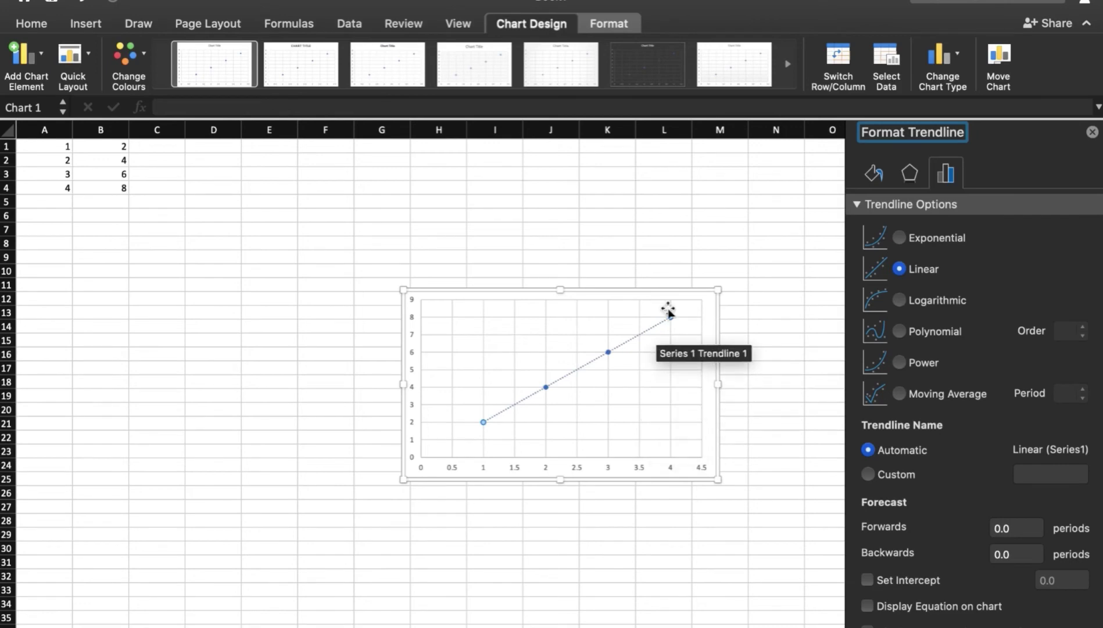
left_click(1092, 133)
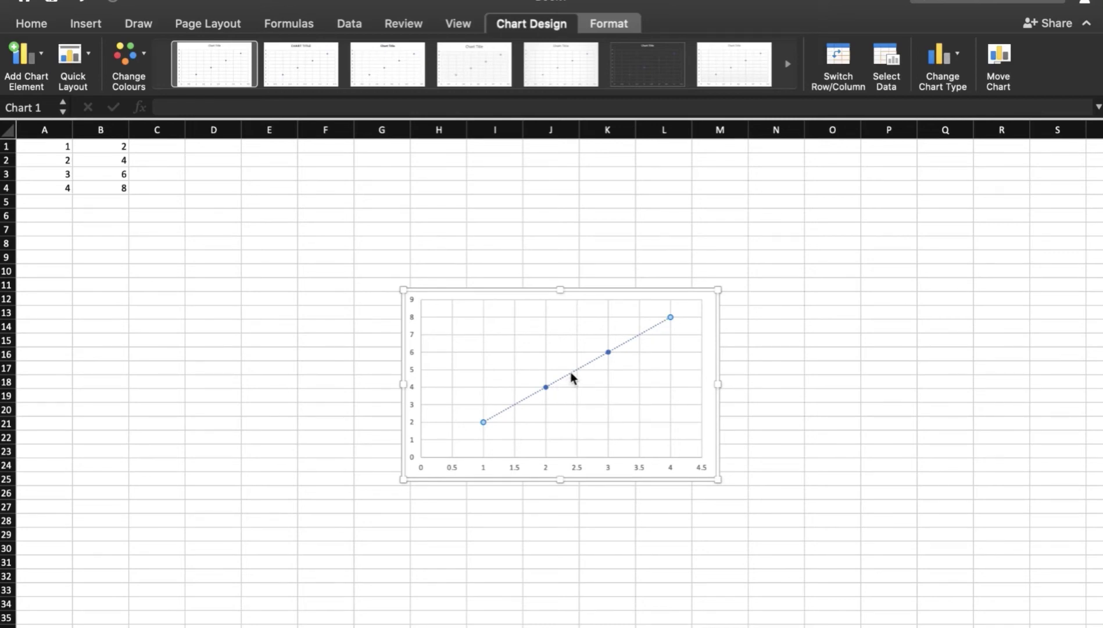
Reopen Format Trendline and enable Set Intercept with its value at 0.0
right_click(571, 376)
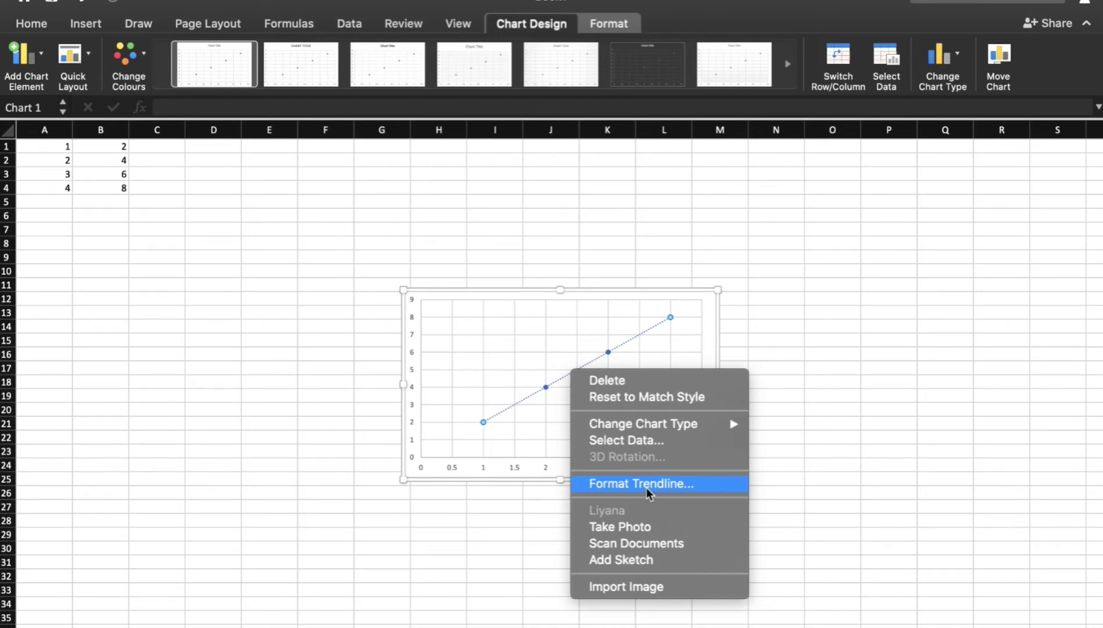
left_click(646, 487)
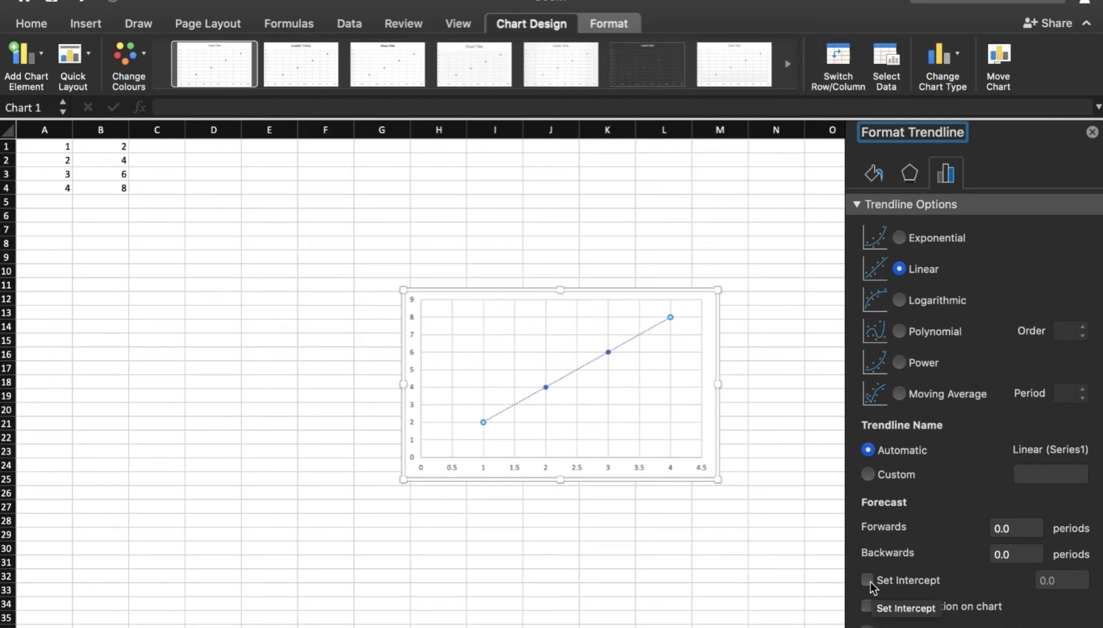
left_click(867, 579)
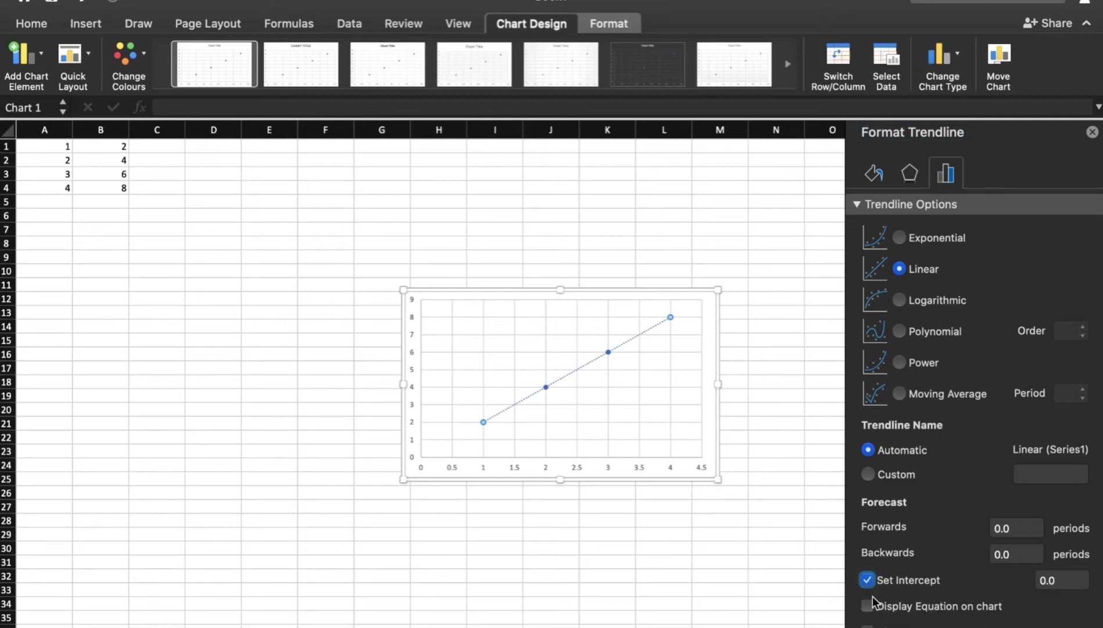
left_click(1047, 584)
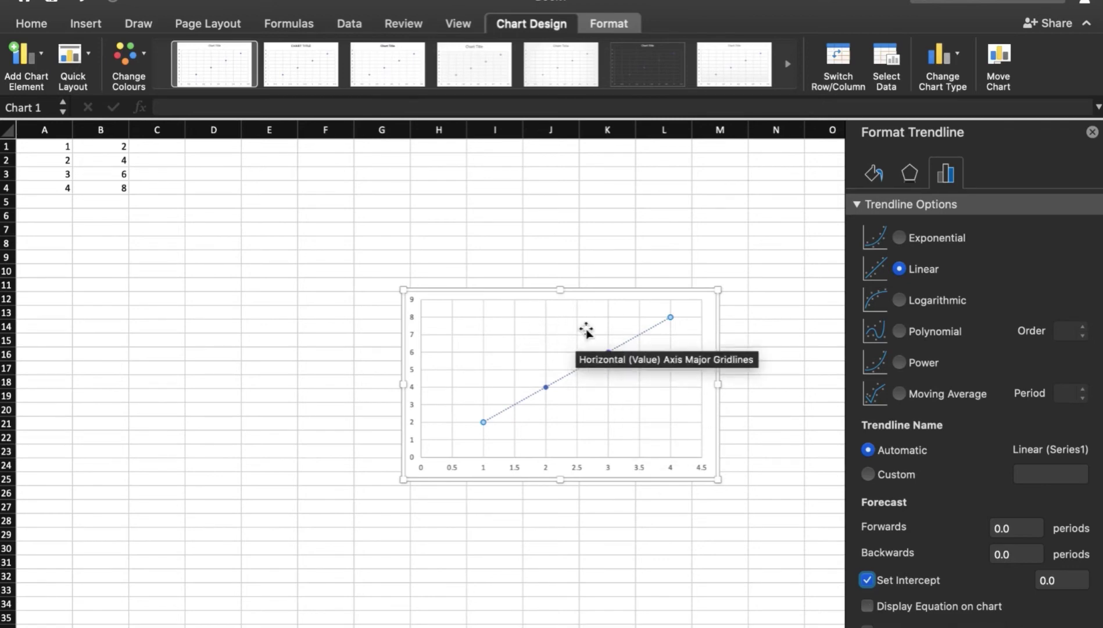
Display the y = 2x equation, move it to the plot's top centre, close the pane
left_click(867, 607)
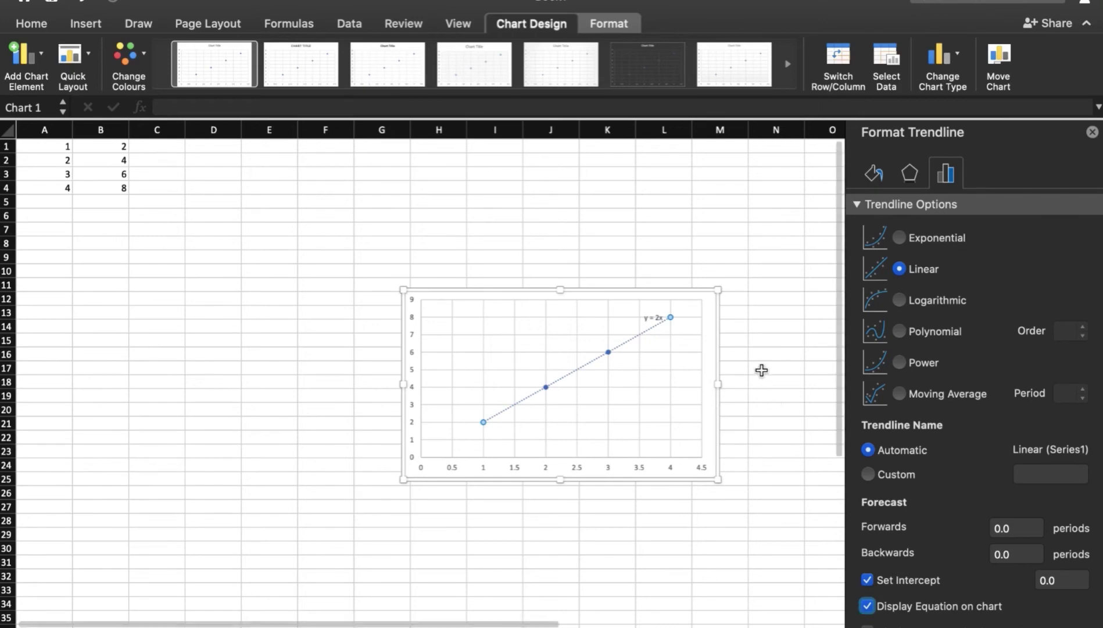
left_click(640, 314)
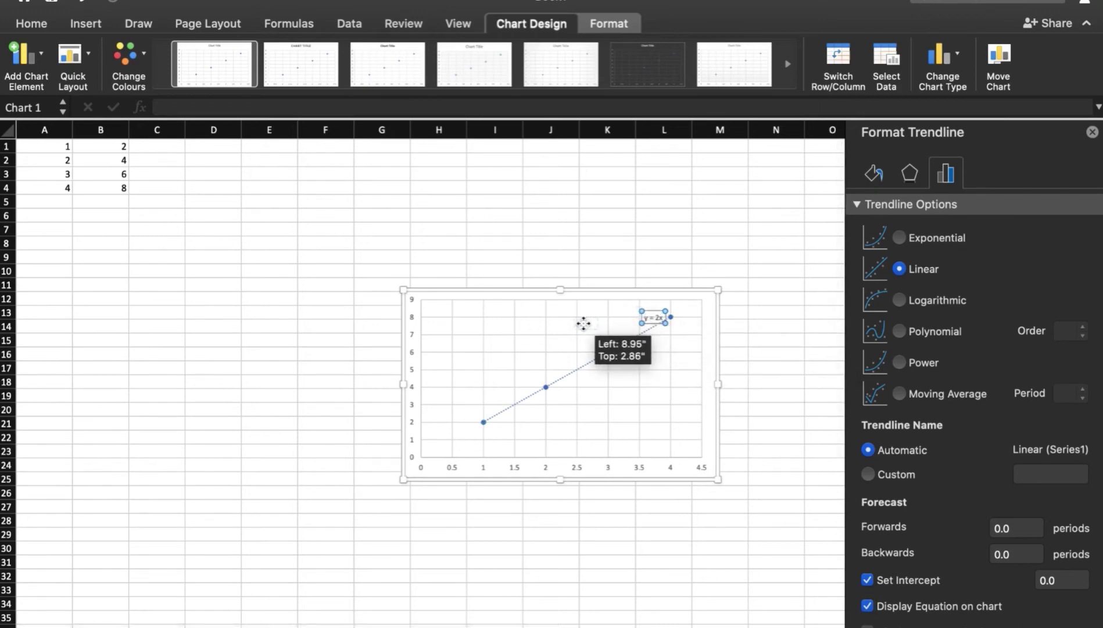
left_click_drag(640, 314, 555, 317)
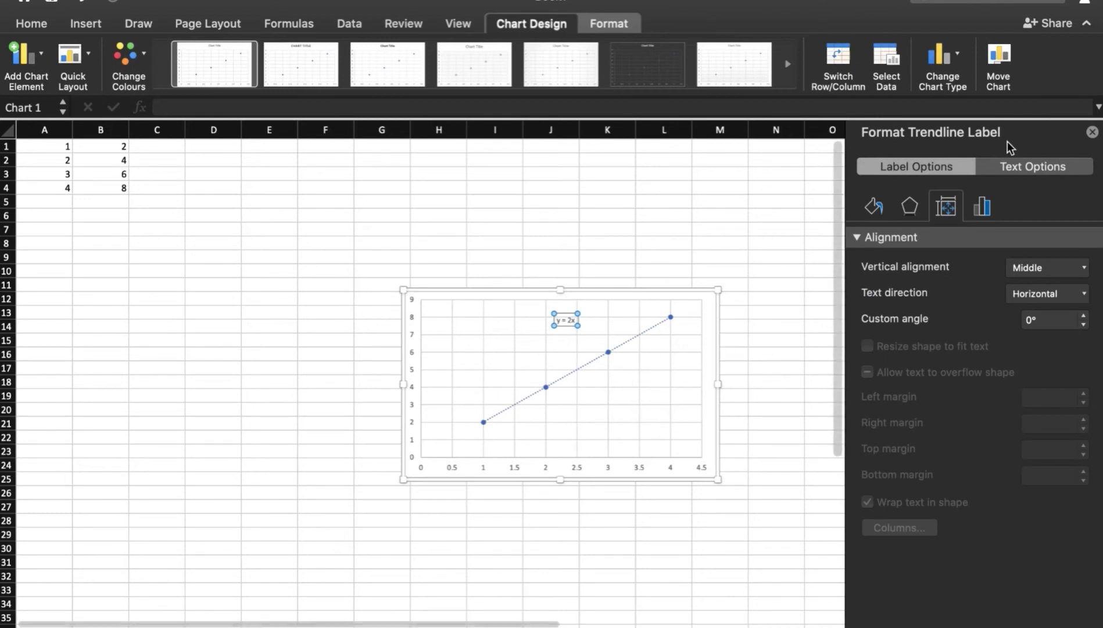
left_click(1092, 133)
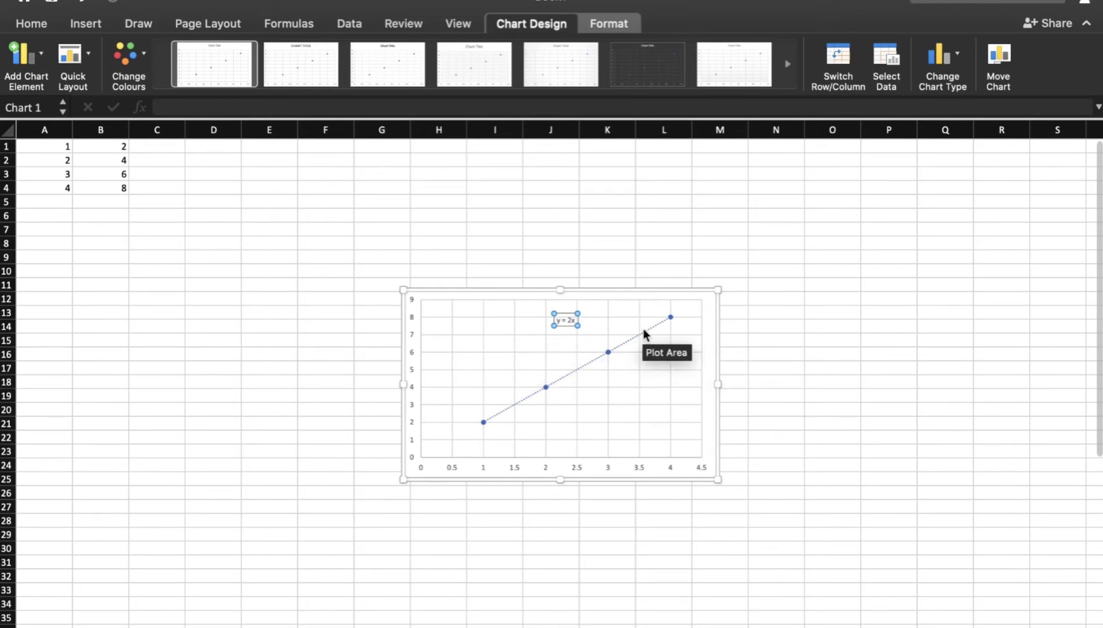
Reopen Format Trendline and show R² = 1 beneath the equation on the chart
right_click(597, 357)
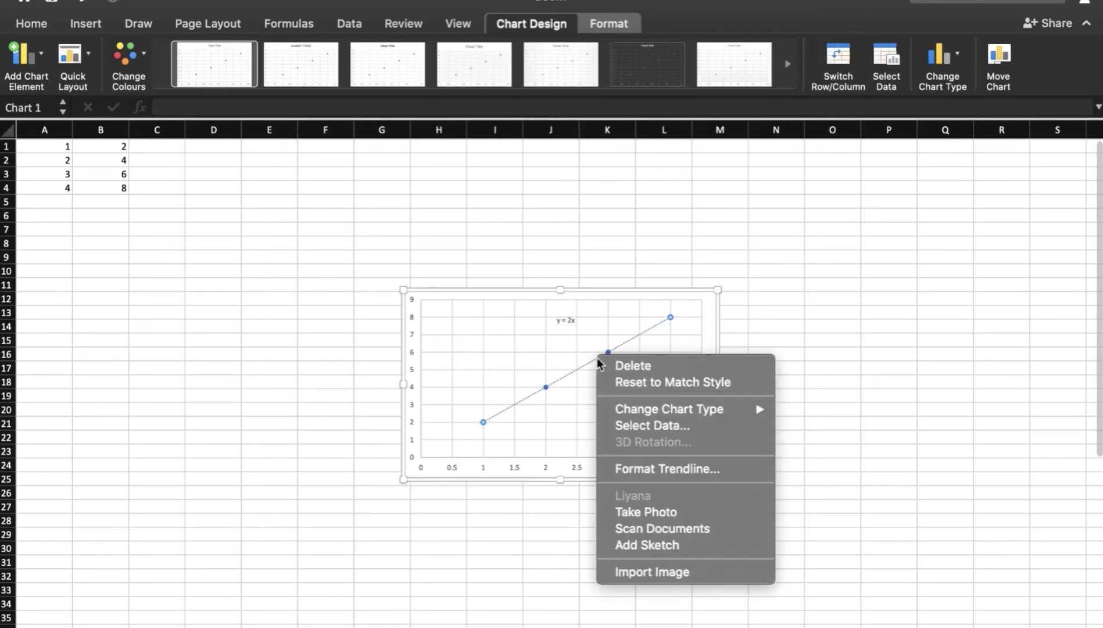
left_click(653, 469)
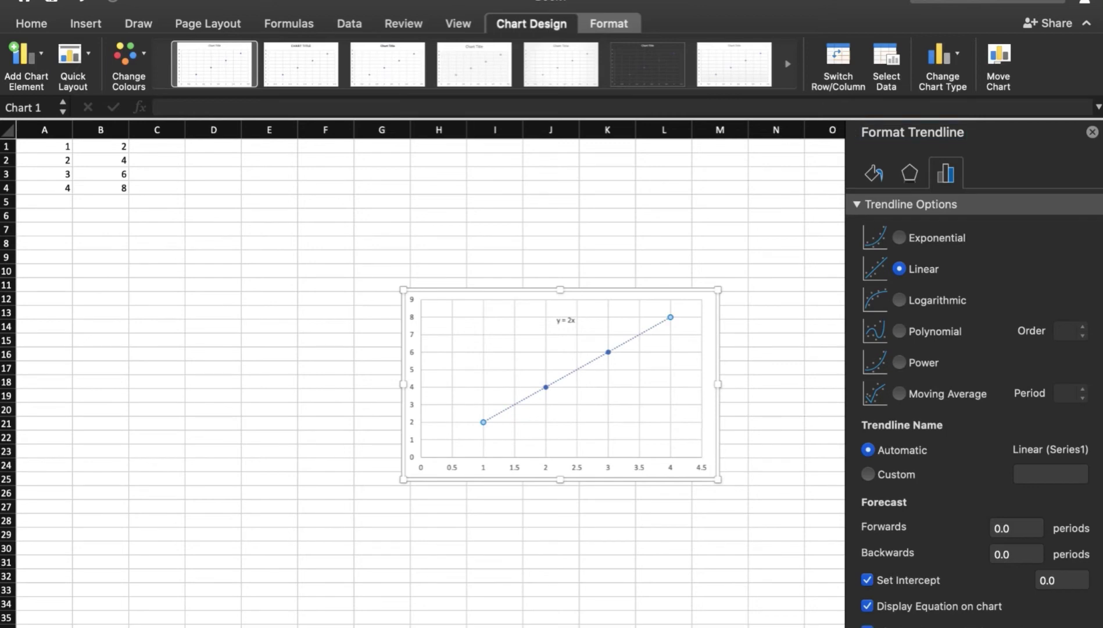
left_click(867, 625)
Set the trendline's forward forecast to 0.5 periods, then change it to 0.9
left_click(1019, 531)
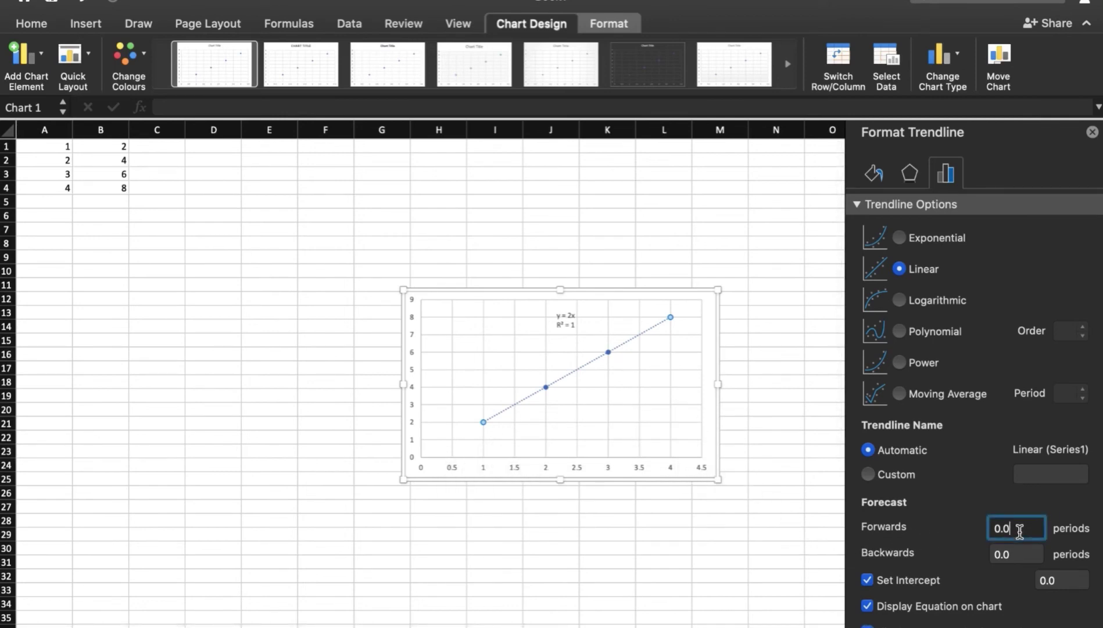
left_click_drag(1020, 531, 990, 536)
type("0")
type(".")
type("5")
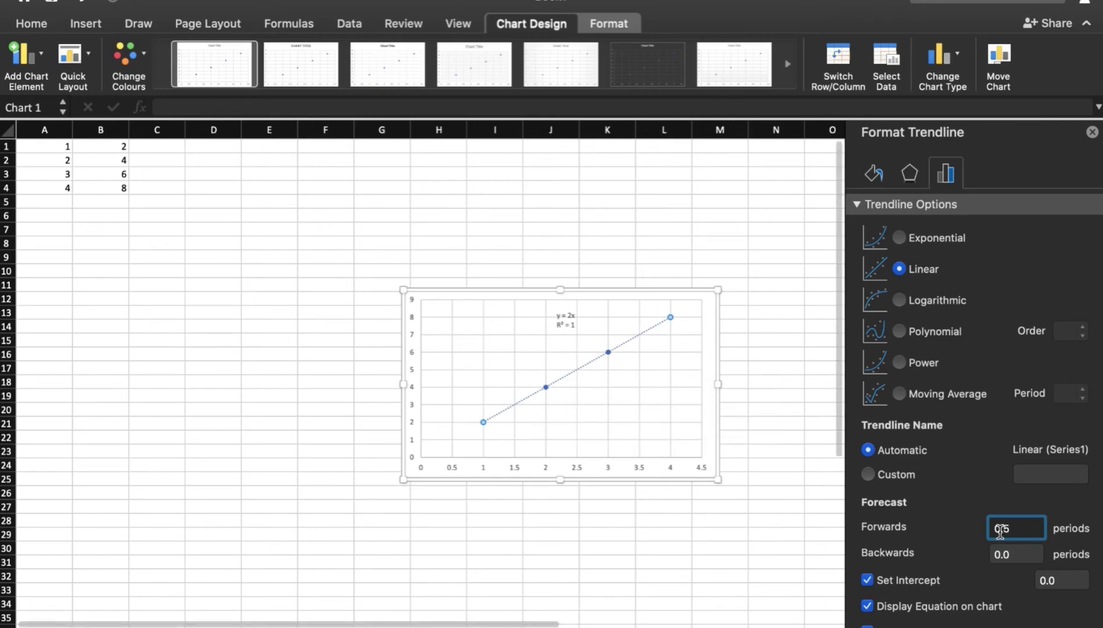
left_click(1021, 557)
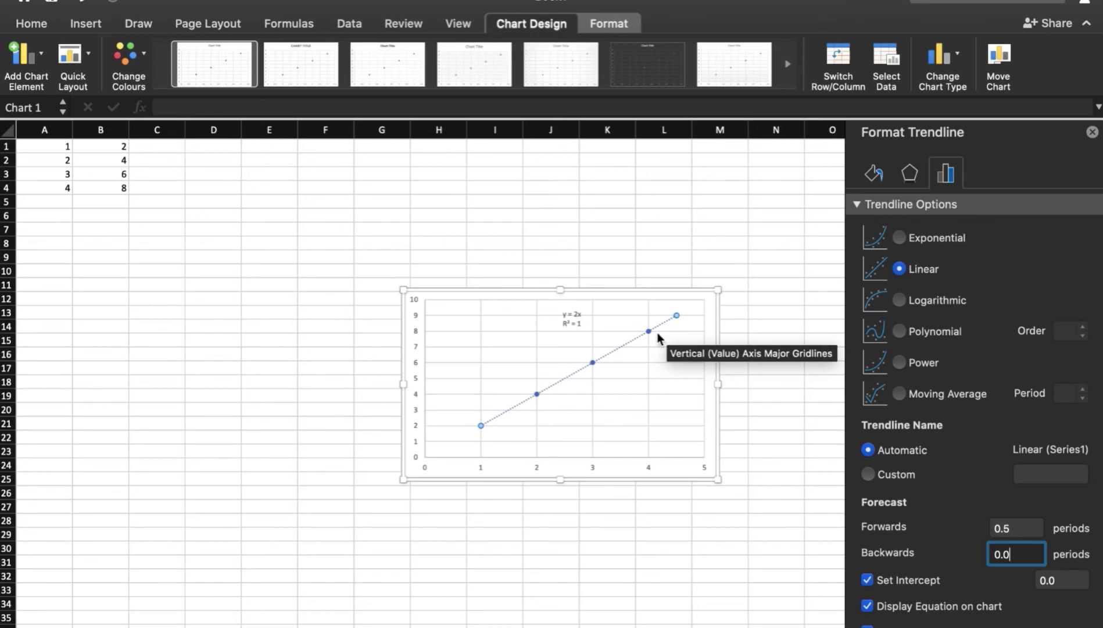
left_click(1010, 528)
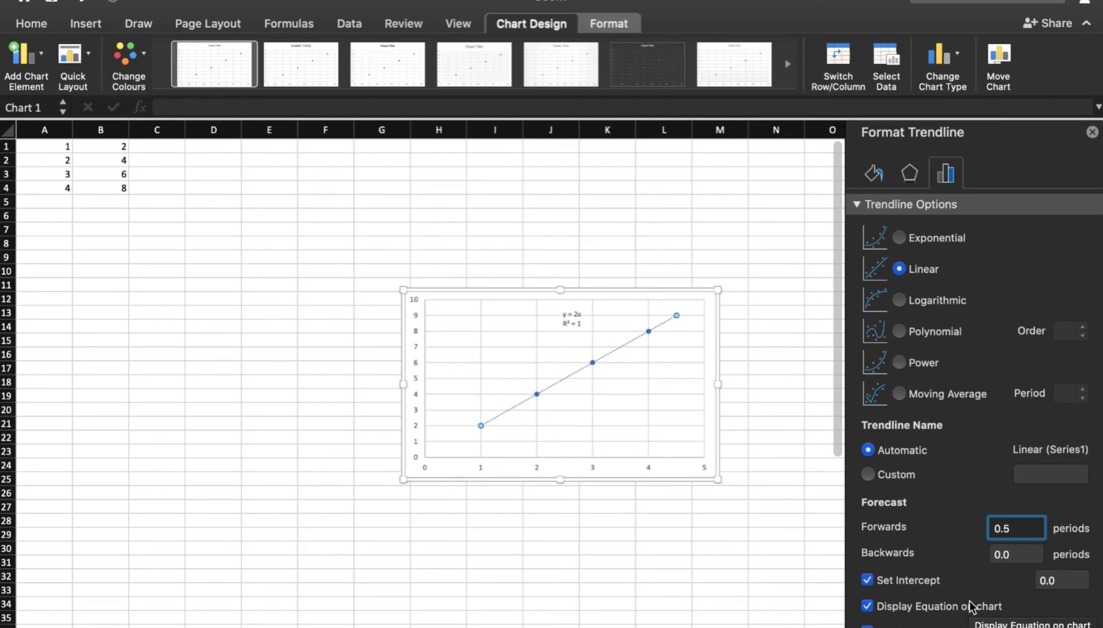
key("BackSpace")
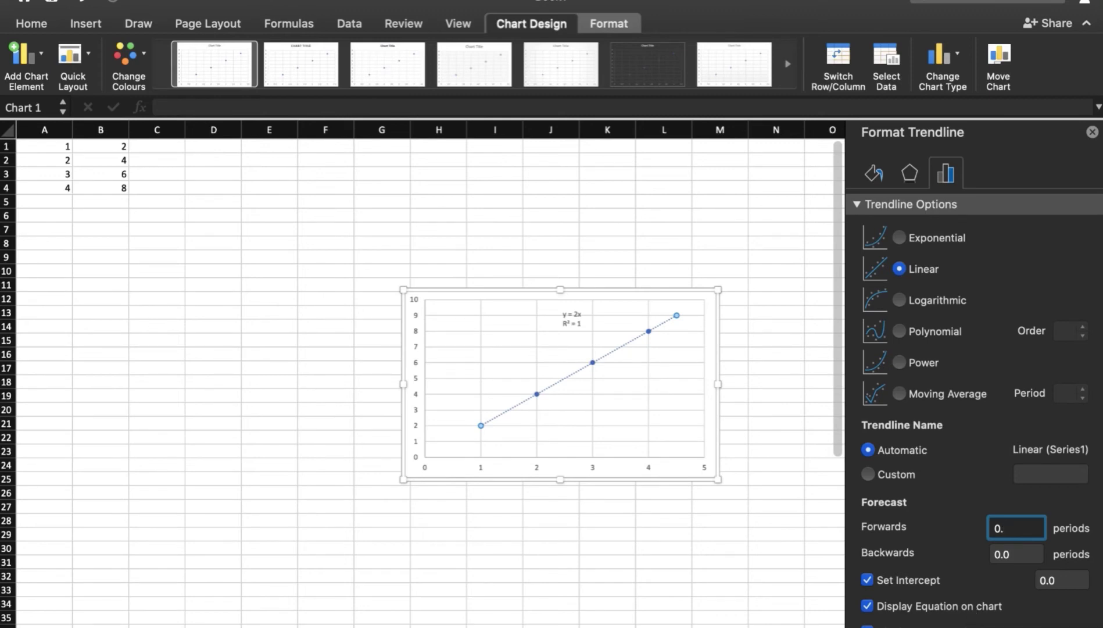
type("9")
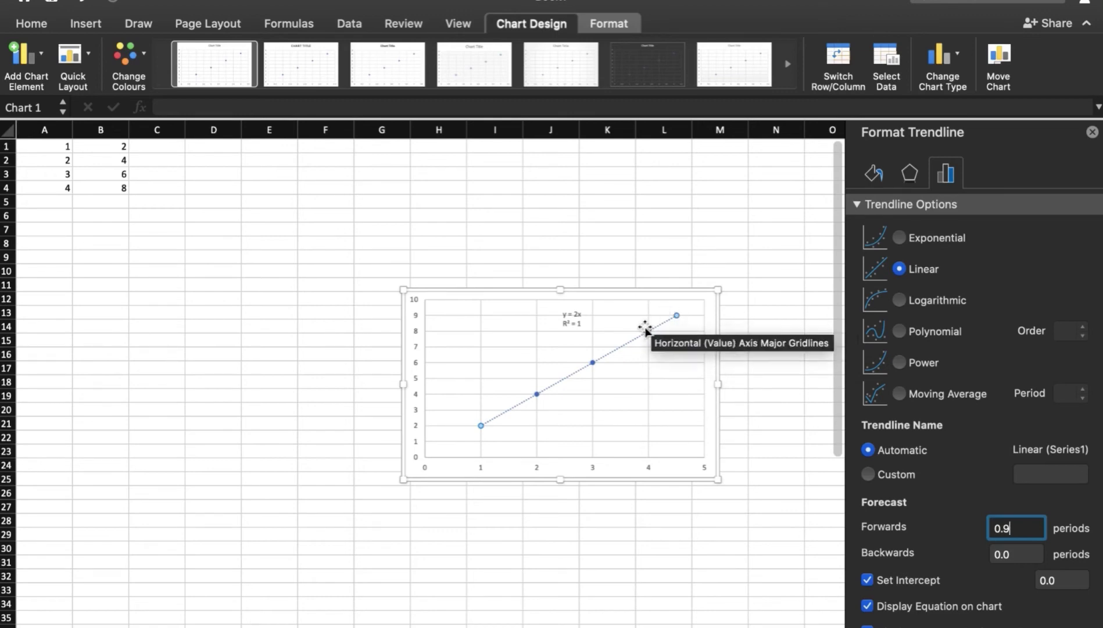
left_click(1023, 551)
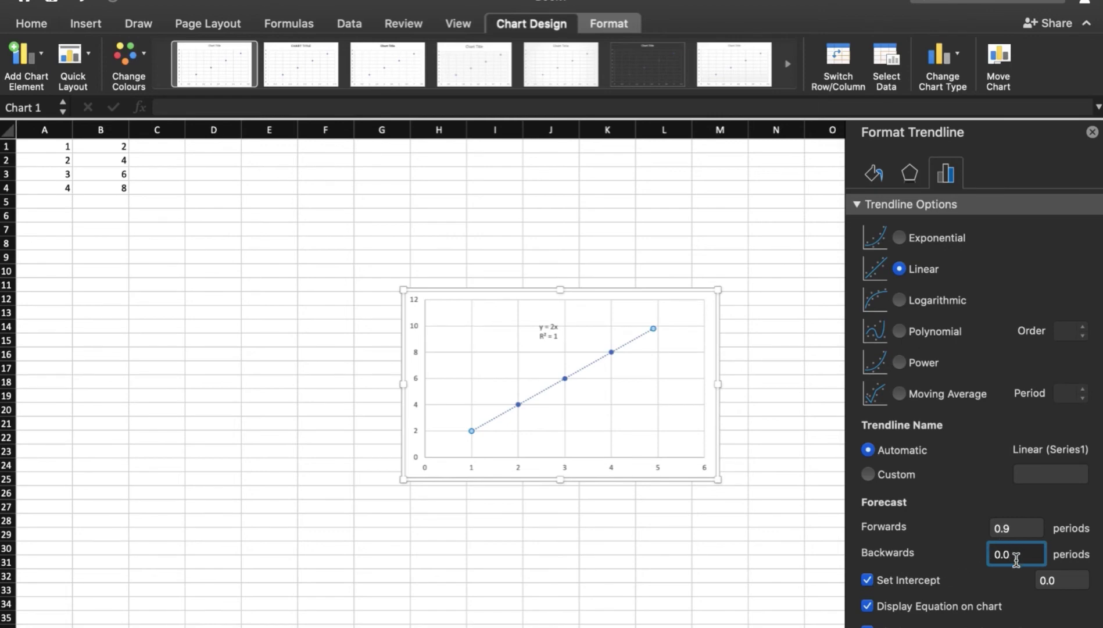
Set the trendline's backward forecast to 1 period, after trying 1.1, so it reaches the origin
key("BackSpace")
key("BackSpace")
key("BackSpace")
type("1.")
type("1")
left_click(1012, 528)
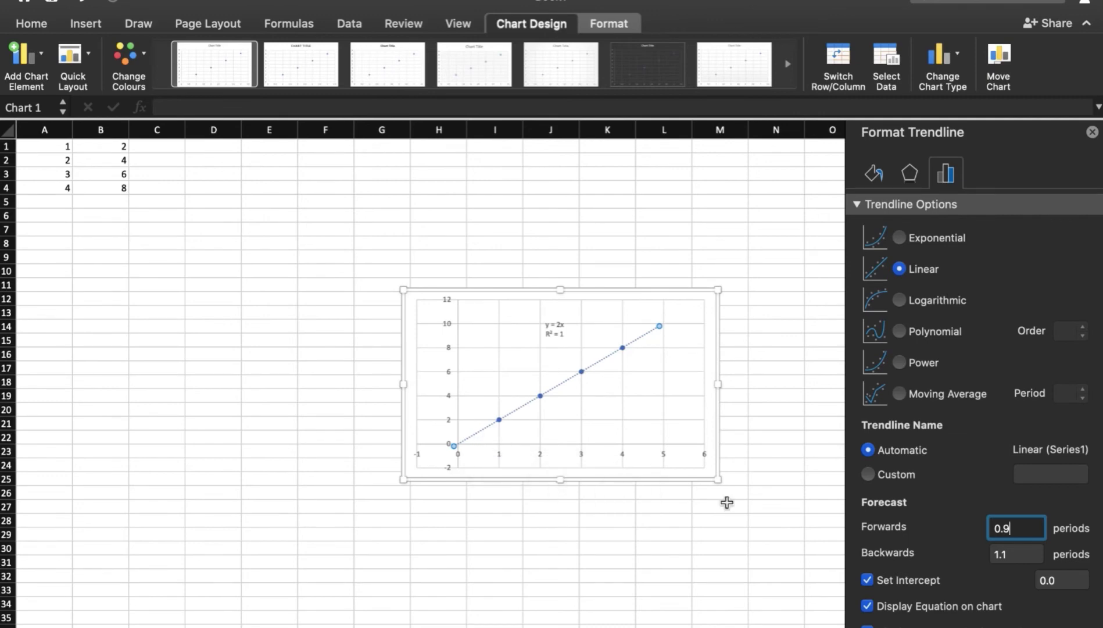
left_click(1012, 555)
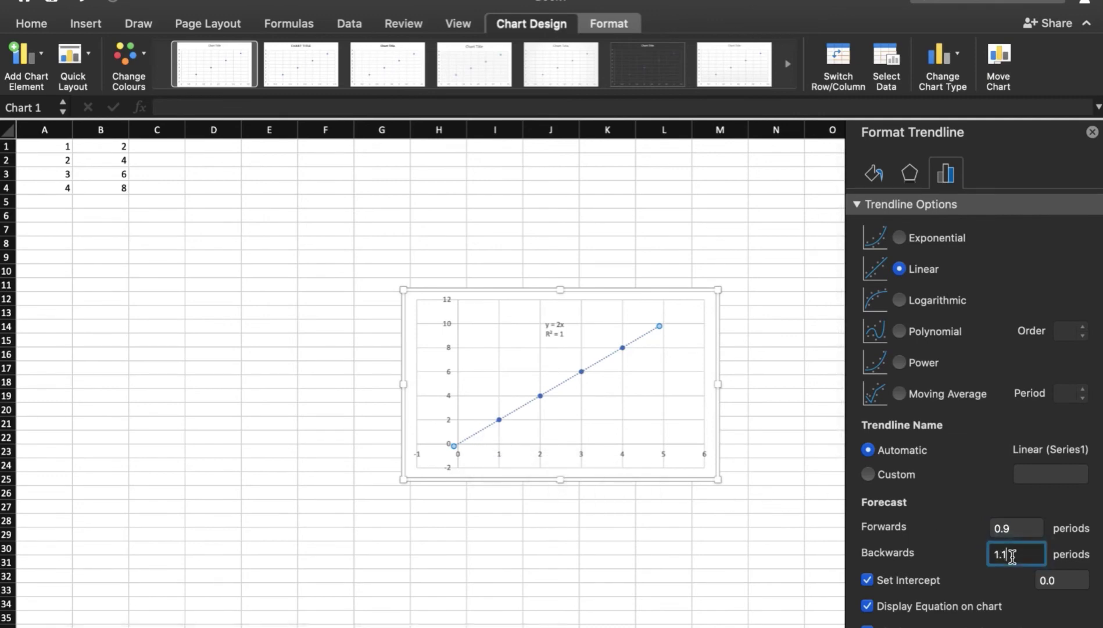
key("BackSpace")
key("BackSpace")
left_click(1031, 527)
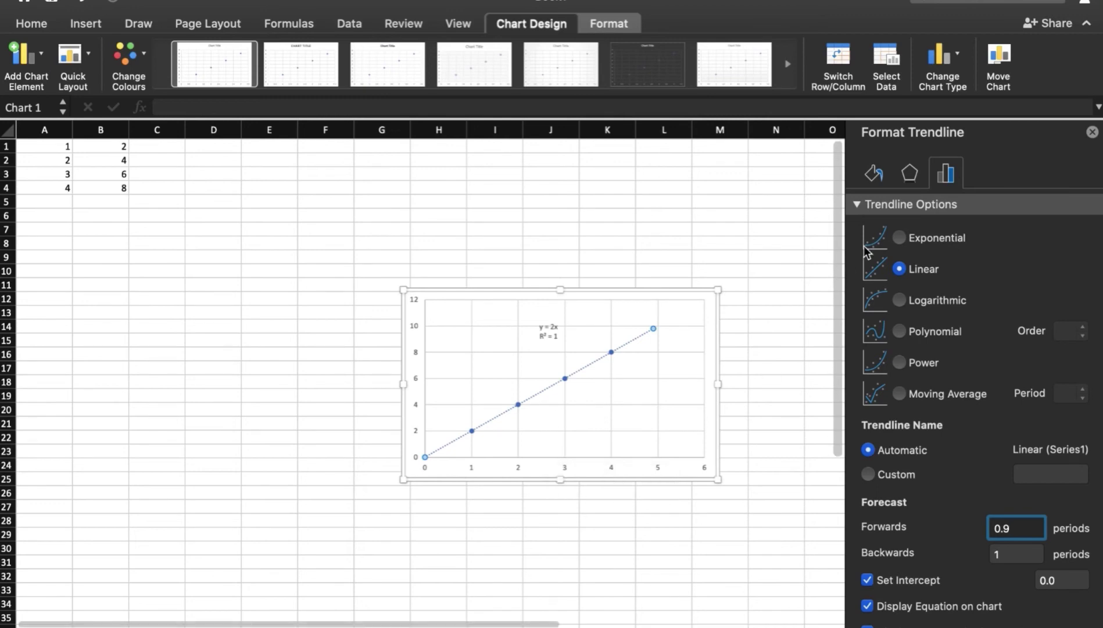
Close the Format Trendline pane and open Format Axis for the vertical axis
left_click(1090, 143)
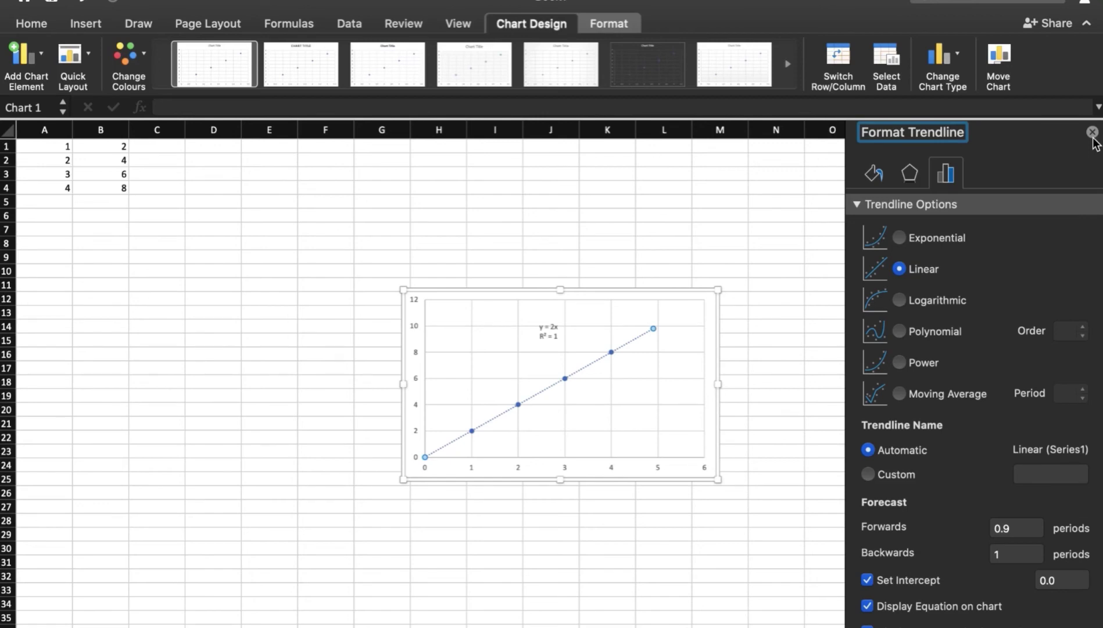
left_click(1092, 133)
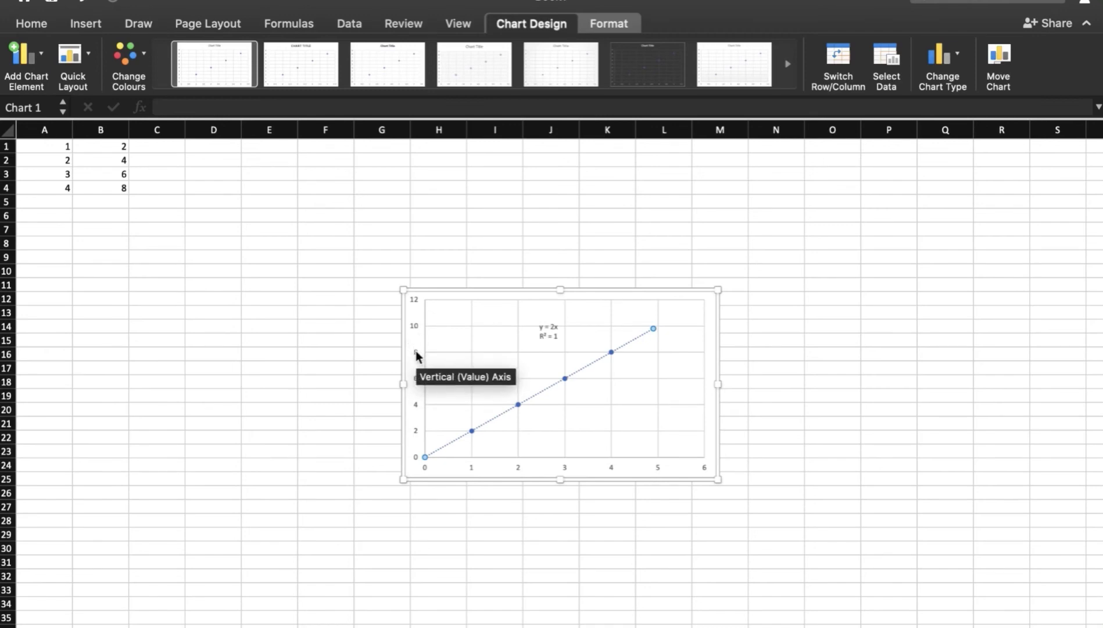
left_click(415, 355)
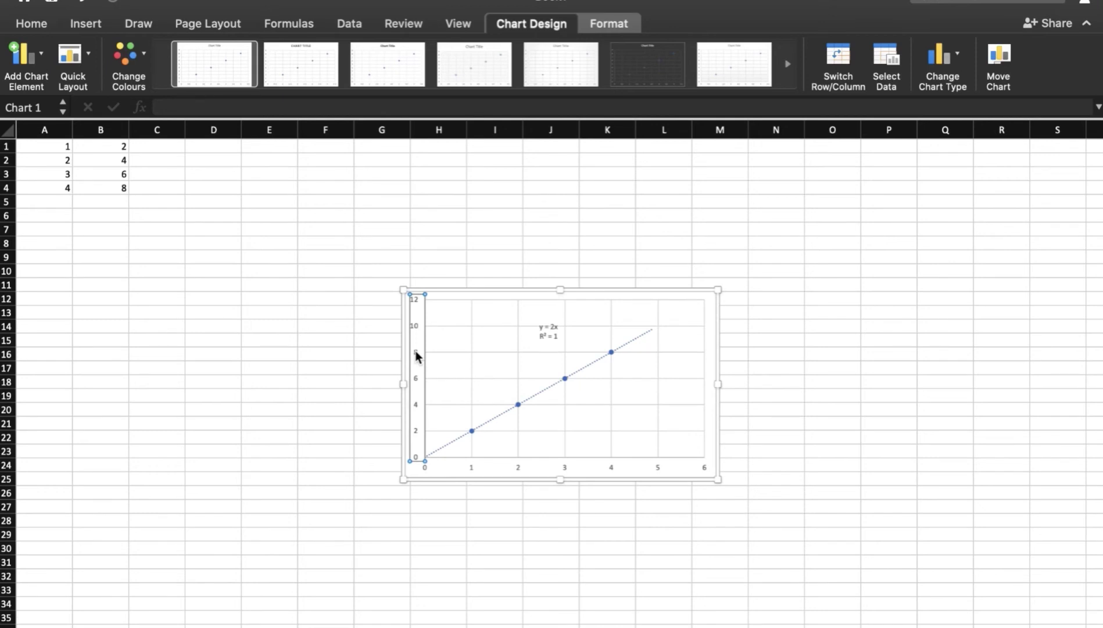
right_click(416, 353)
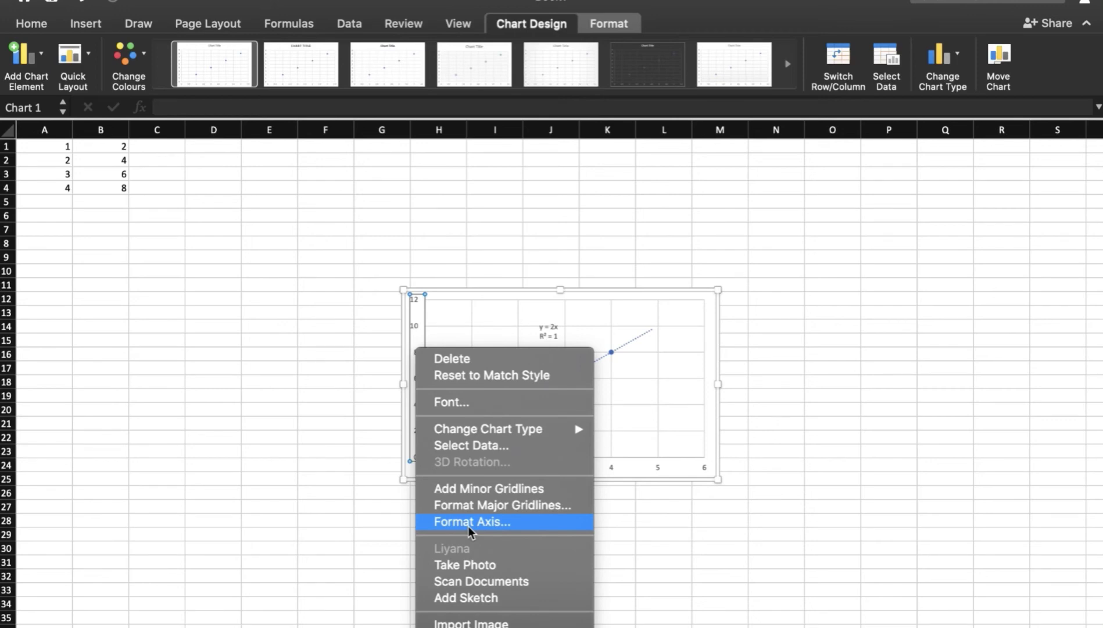
left_click(469, 524)
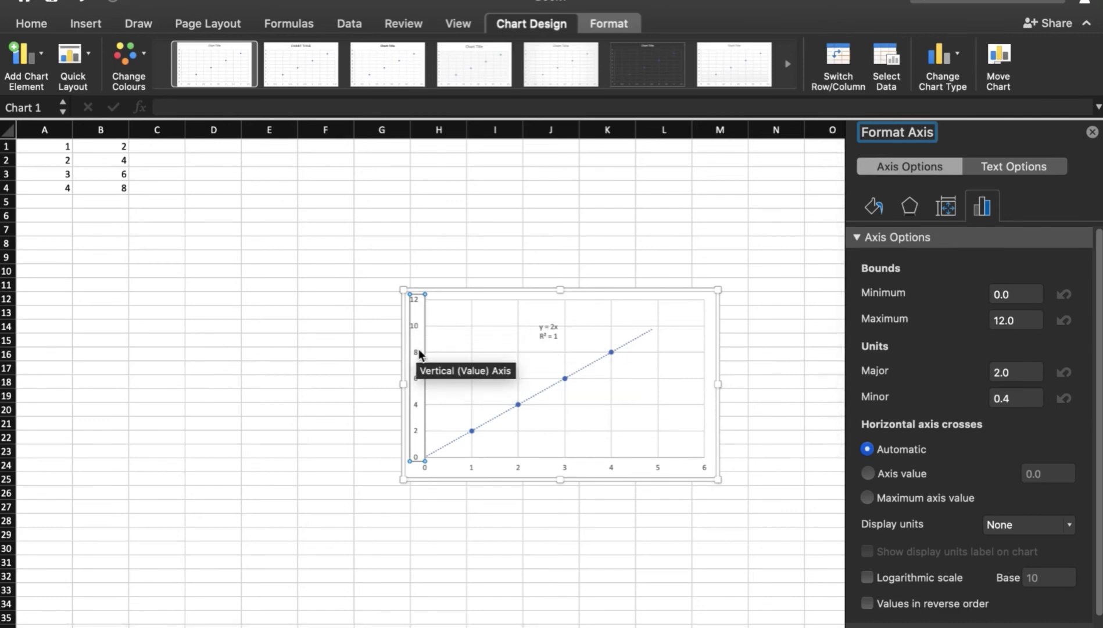
Change the vertical axis Maximum bound to 20
double_click(1018, 321)
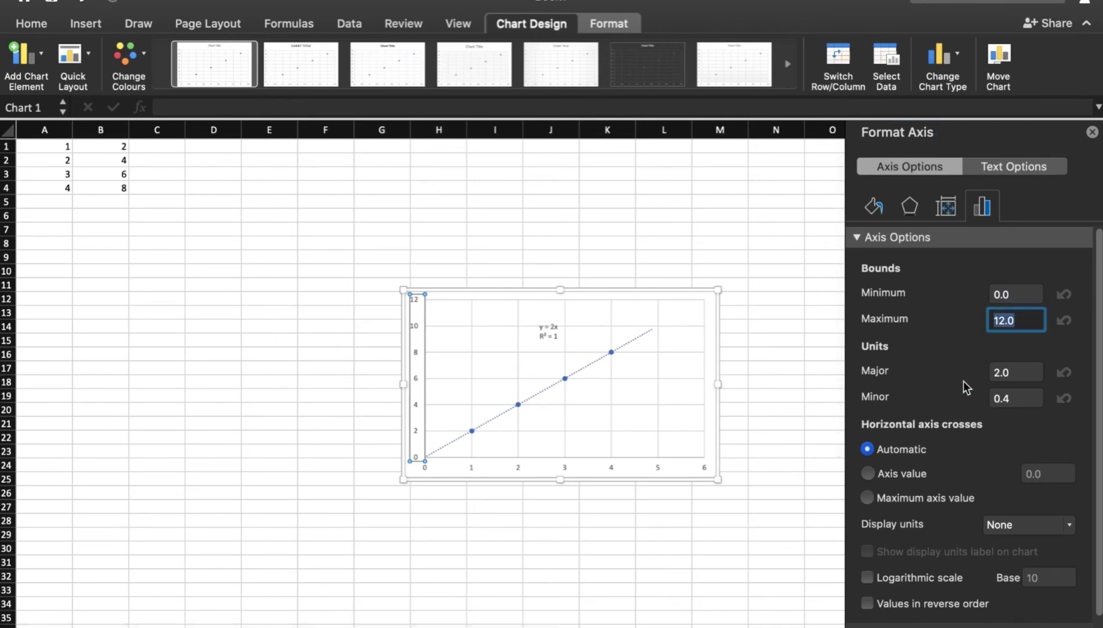
type("20")
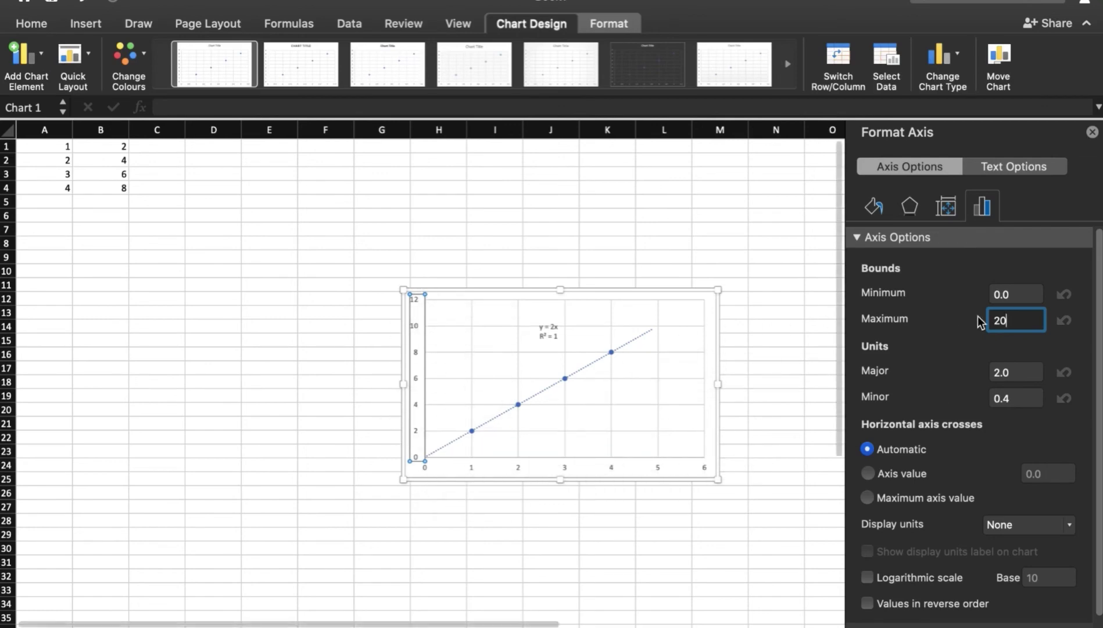
left_click(1015, 300)
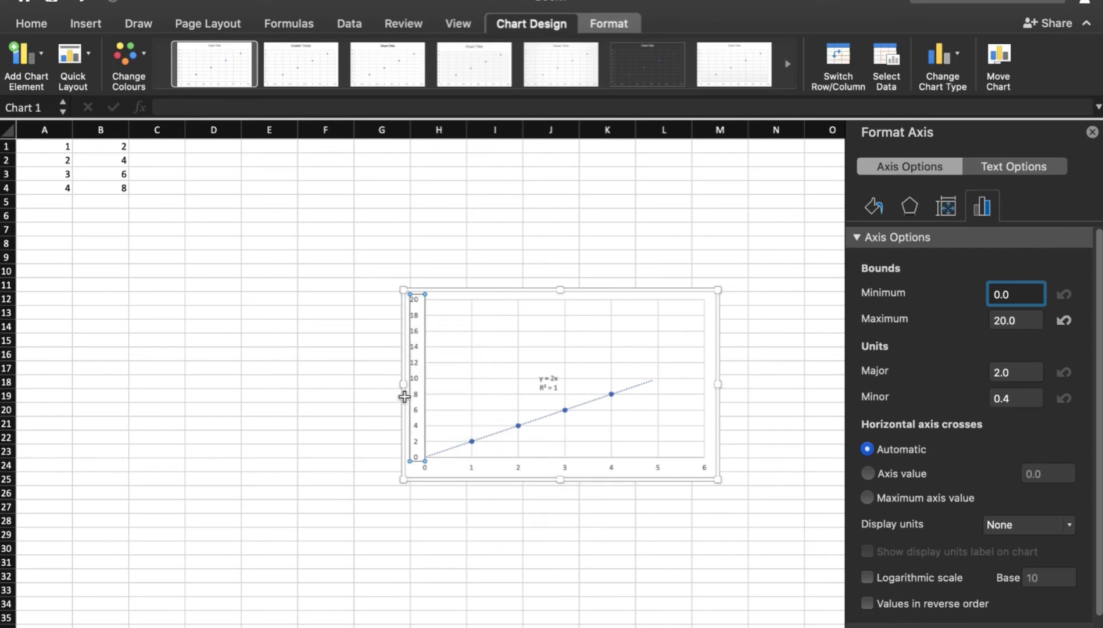
Open Format Axis for the horizontal axis and set its Maximum bound to 12
left_click(565, 468)
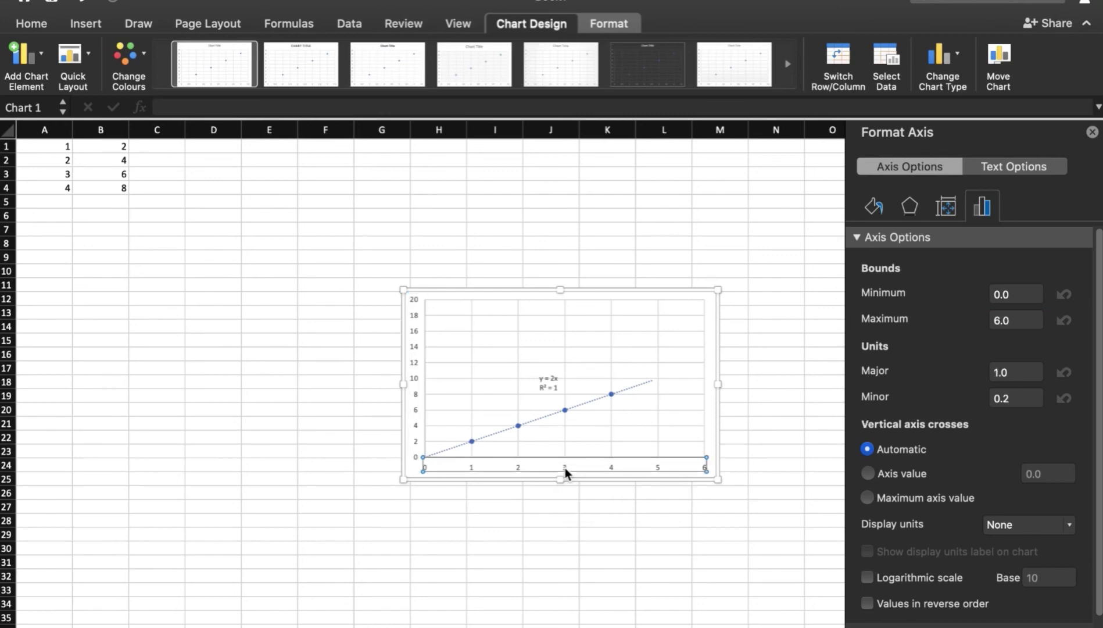
right_click(565, 468)
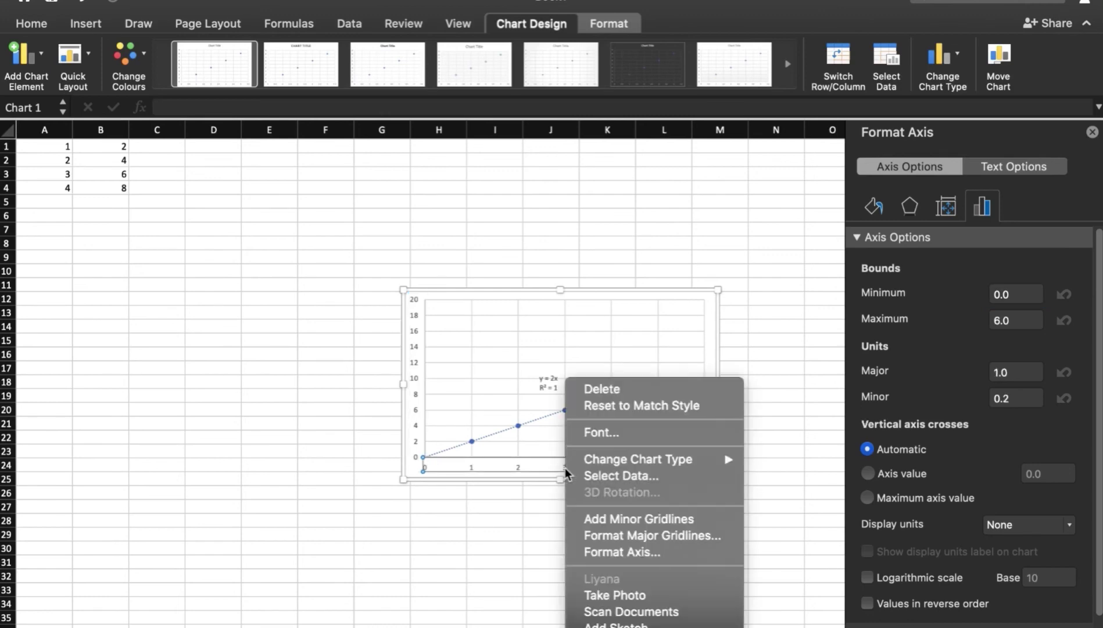
left_click(608, 557)
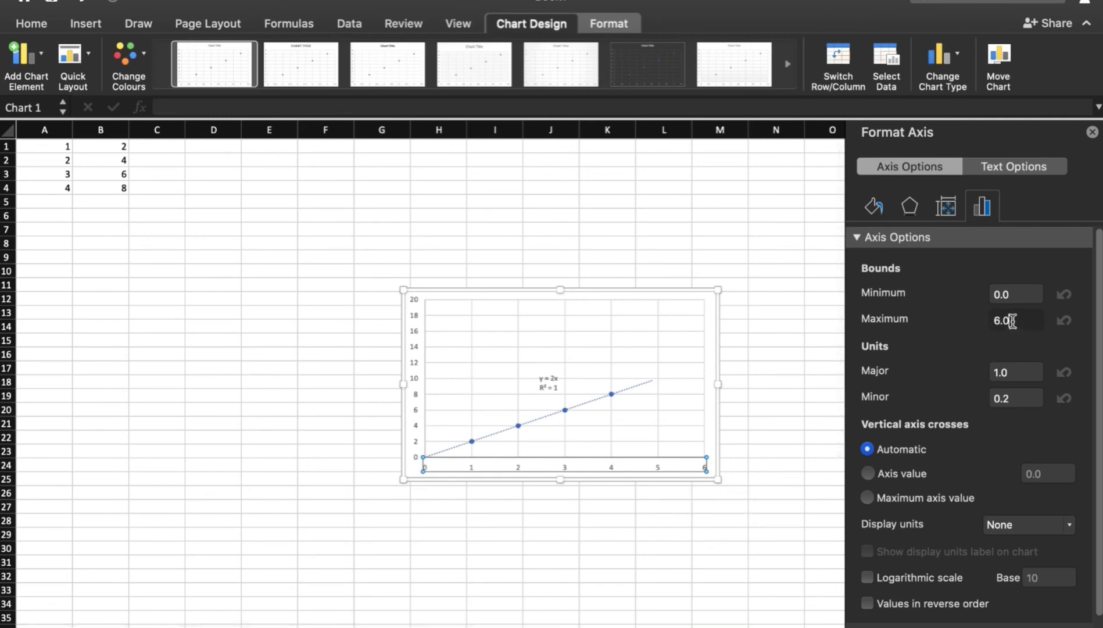
left_click_drag(1011, 322, 987, 329)
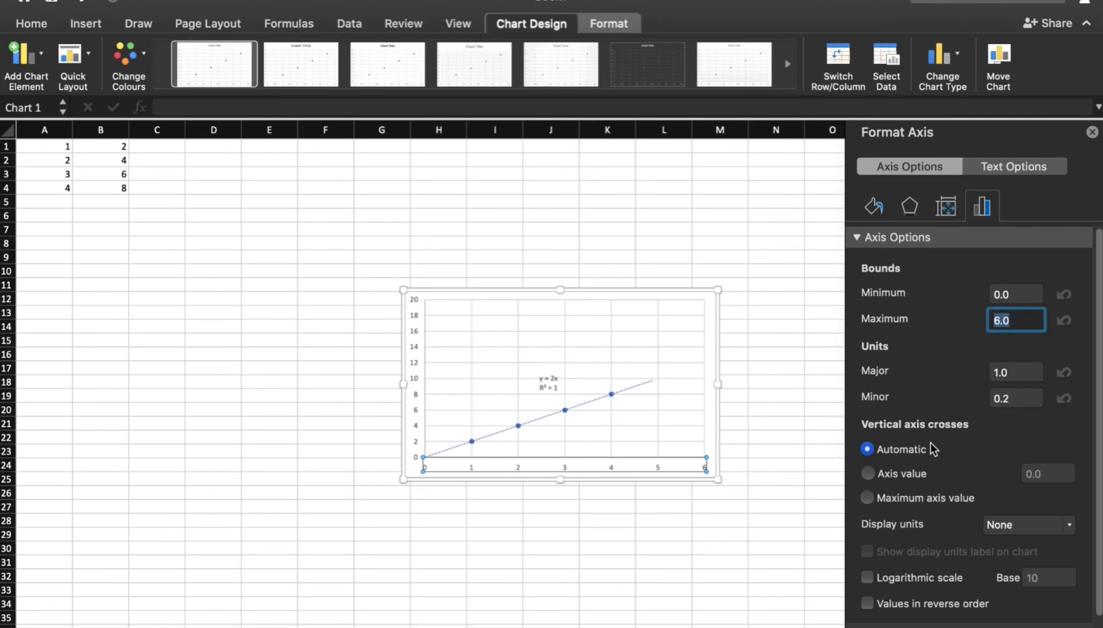
type("12")
left_click(1019, 296)
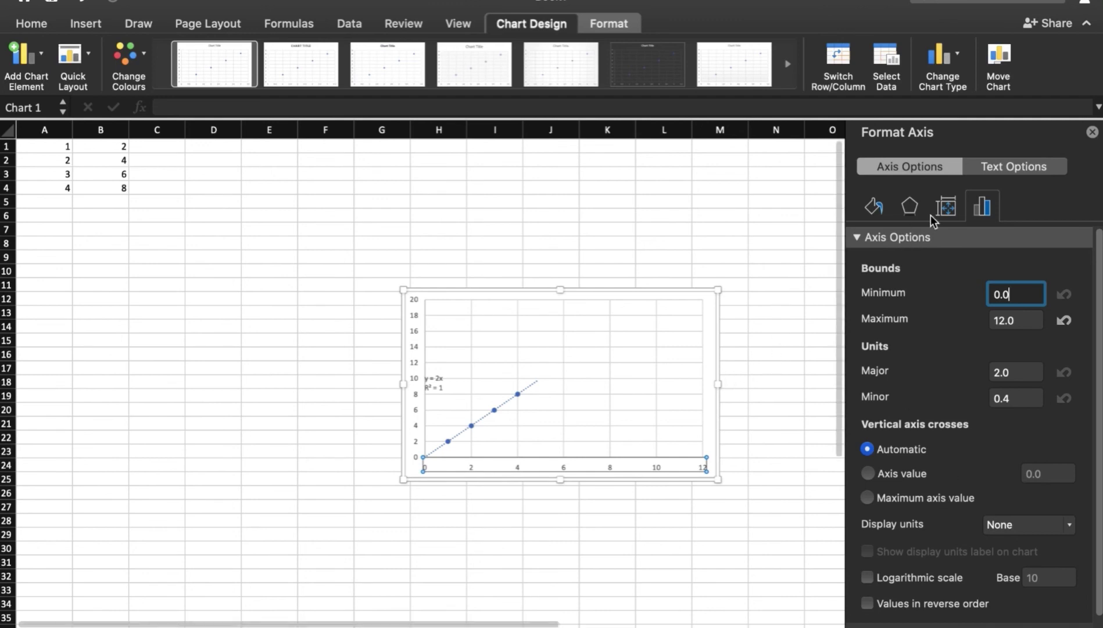
Close the Format Axis pane
left_click(1092, 132)
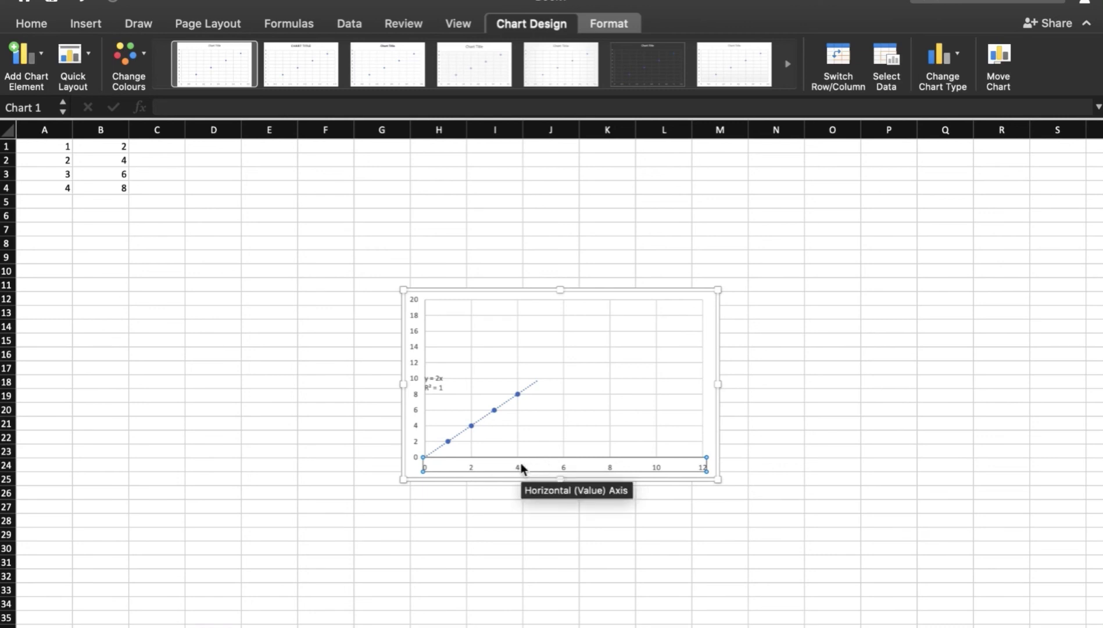
Enable Values in reverse order for the horizontal axis
right_click(519, 465)
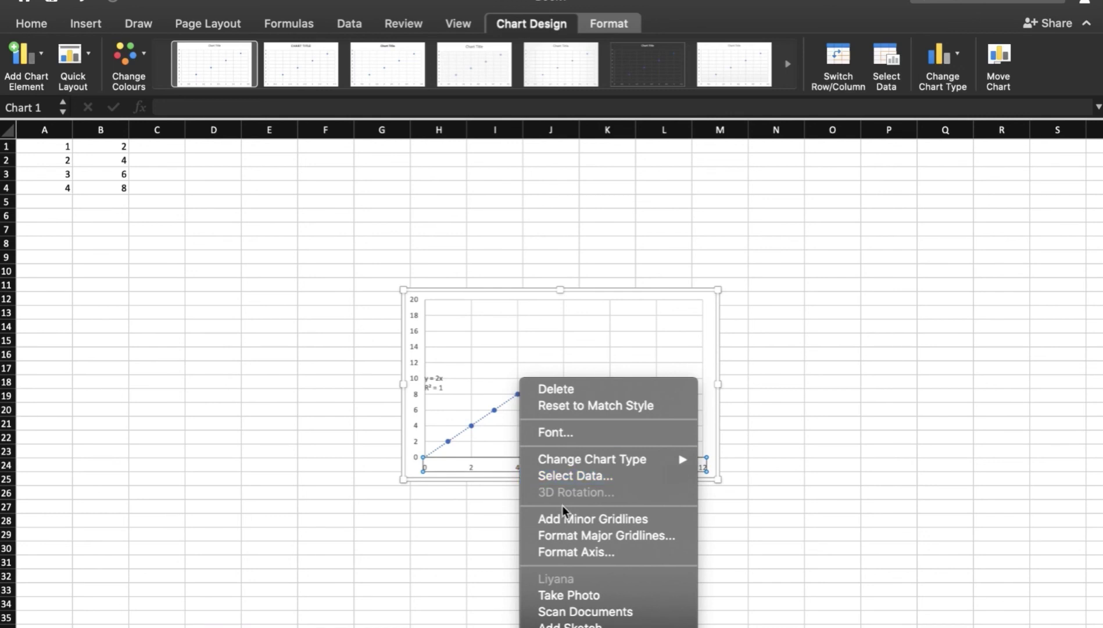
left_click(574, 552)
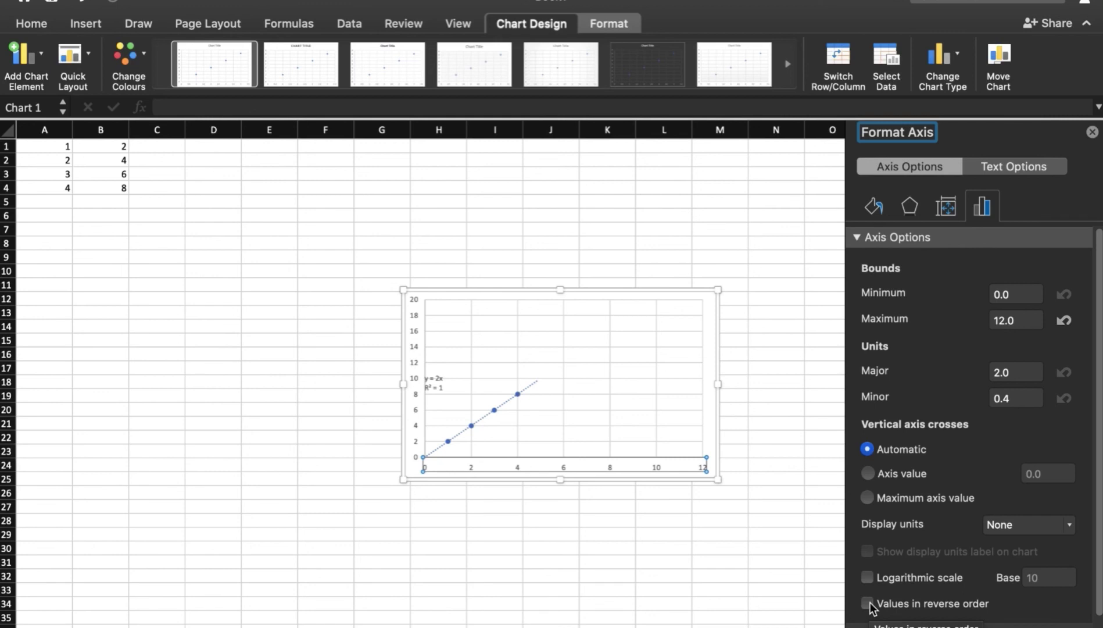
left_click(867, 604)
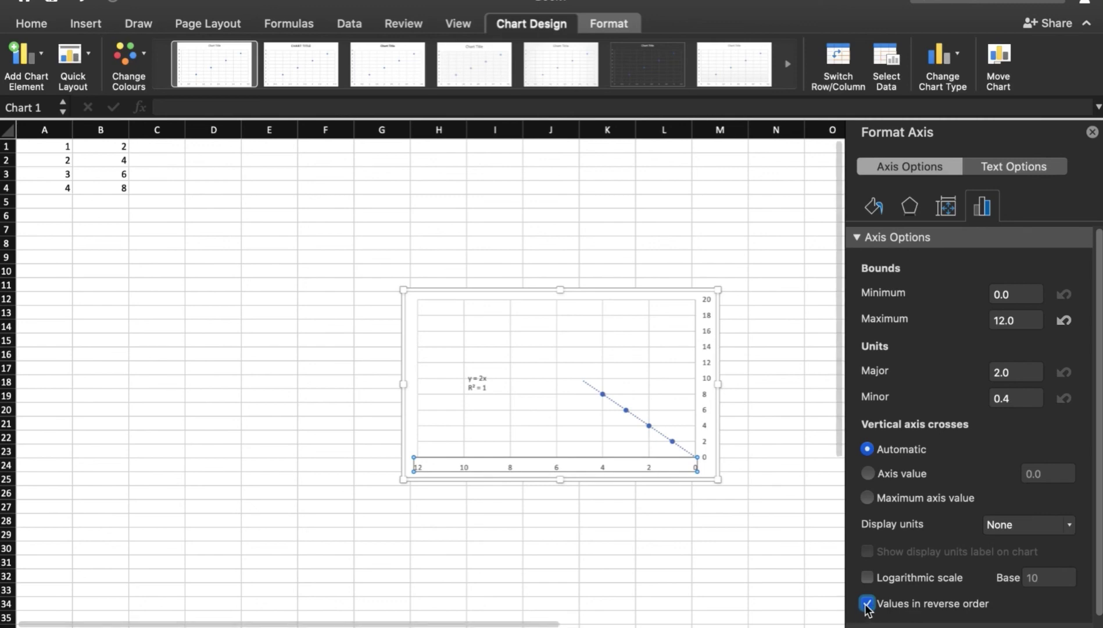
left_click(708, 349)
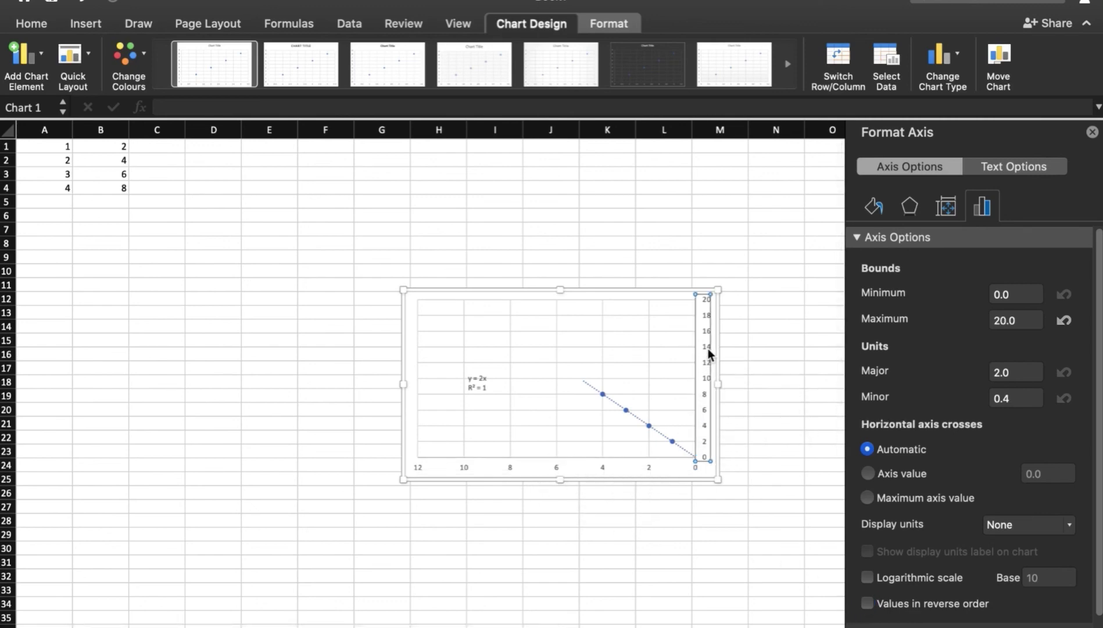
left_click(867, 604)
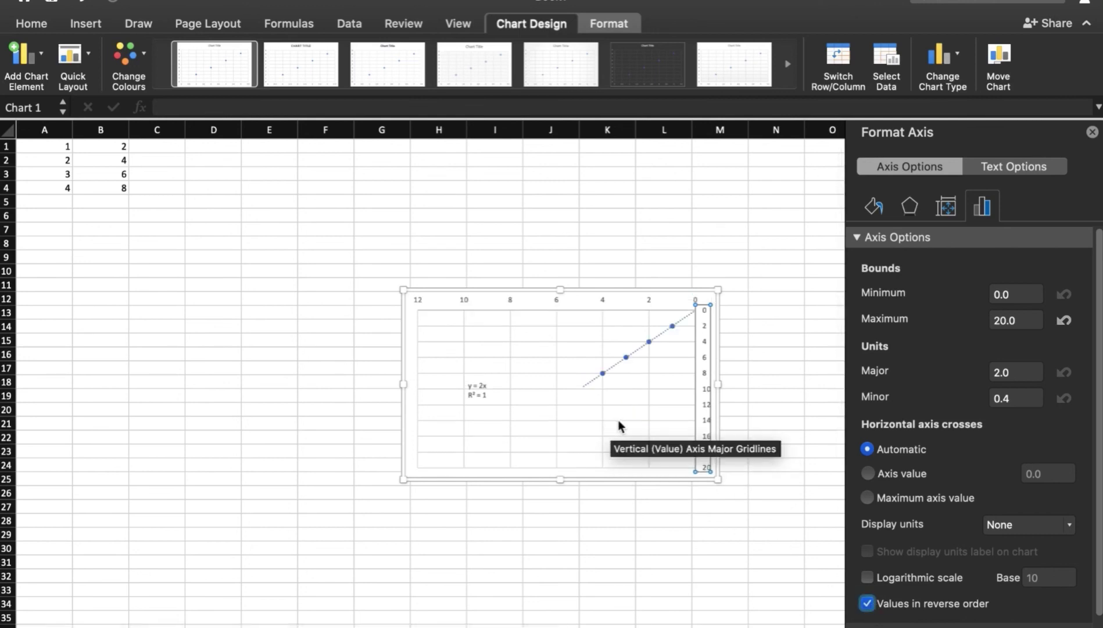
left_click(867, 603)
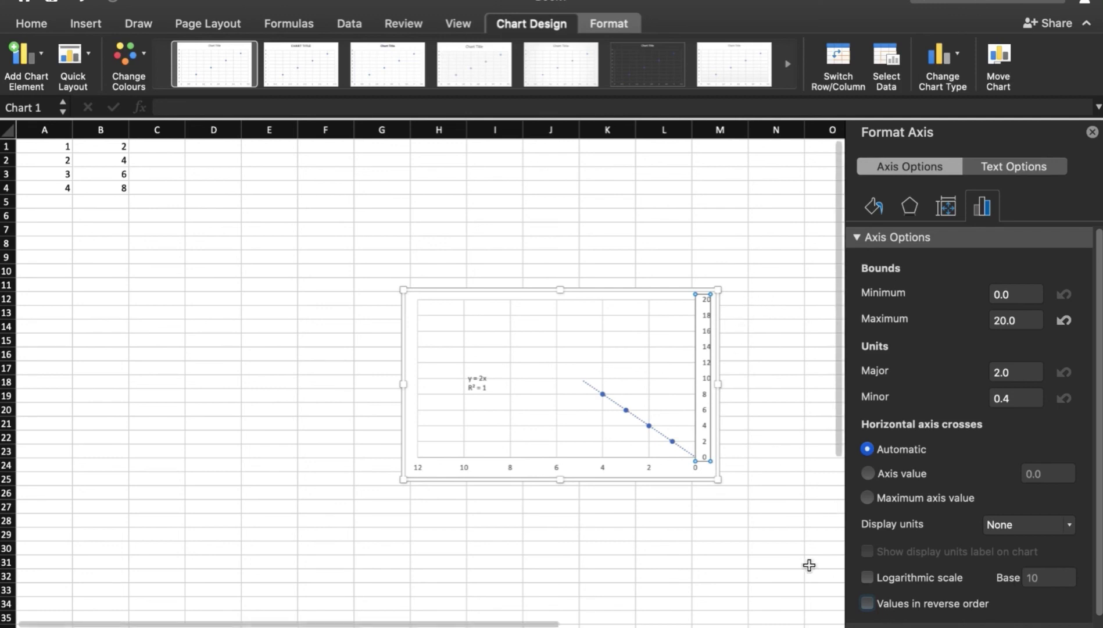
left_click(649, 467)
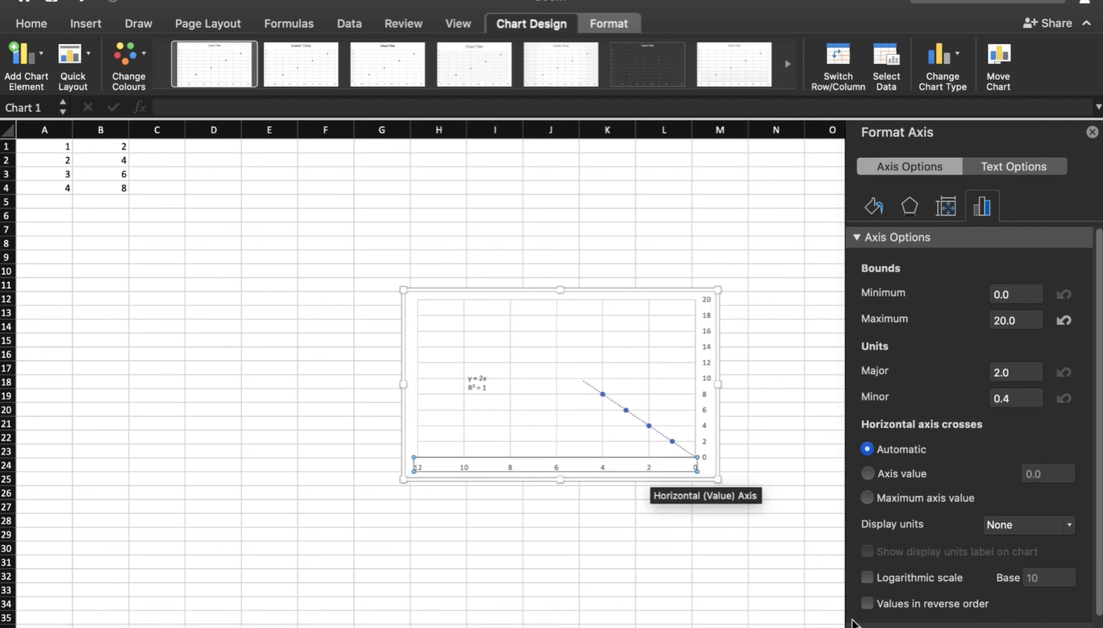
Turn off Values in reverse order on the horizontal axis and select the plot area
left_click(867, 604)
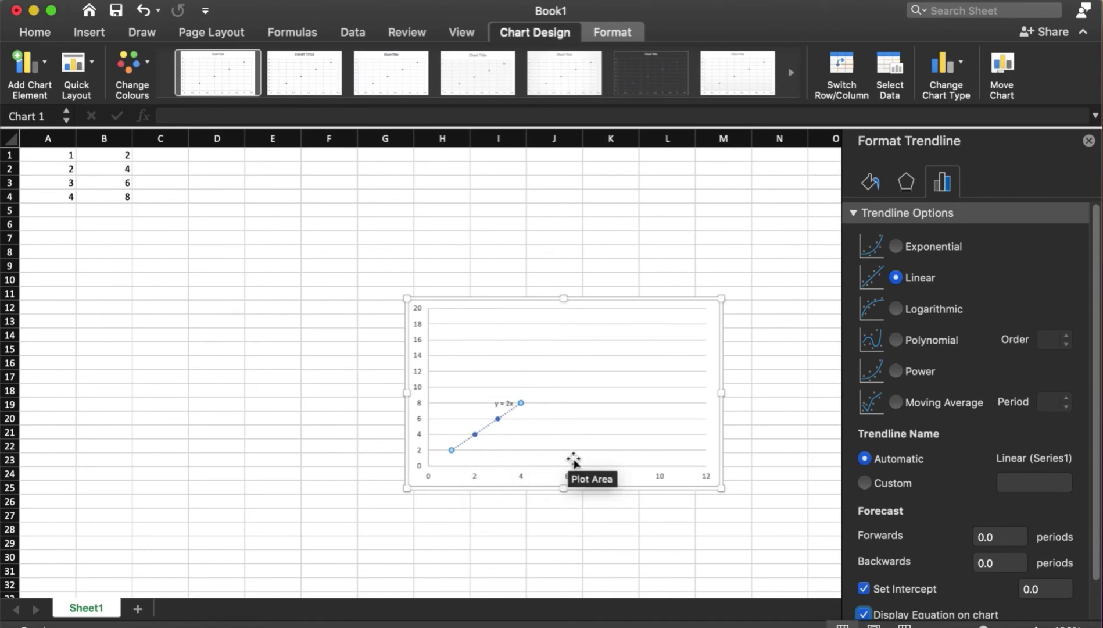
left_click(540, 413)
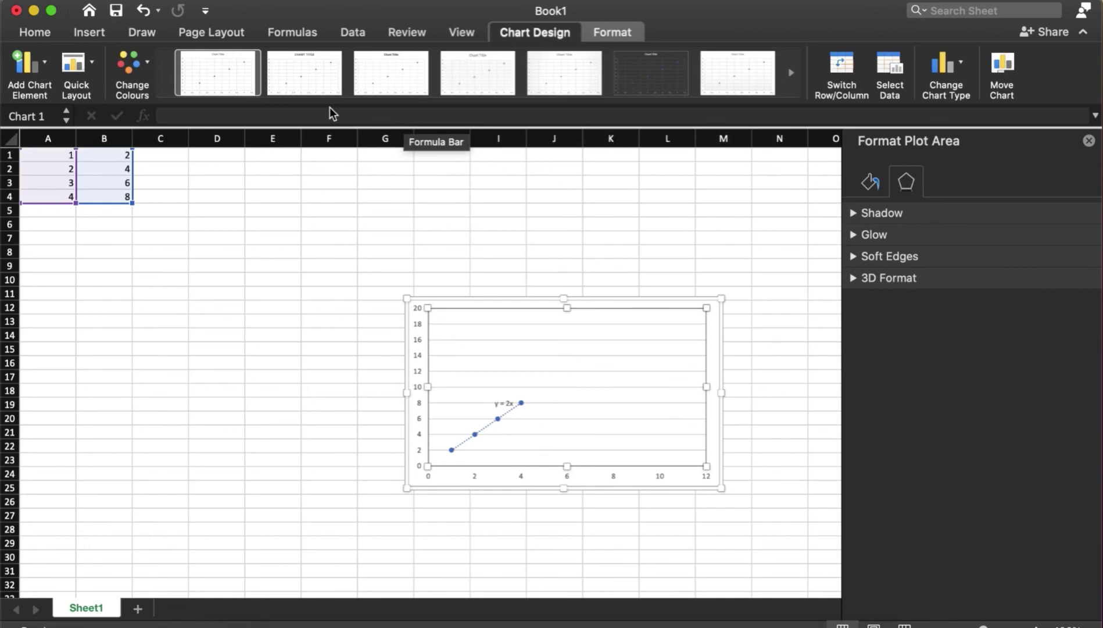
Apply Quick Layout 1, then delete the chart title and the legend
left_click(92, 70)
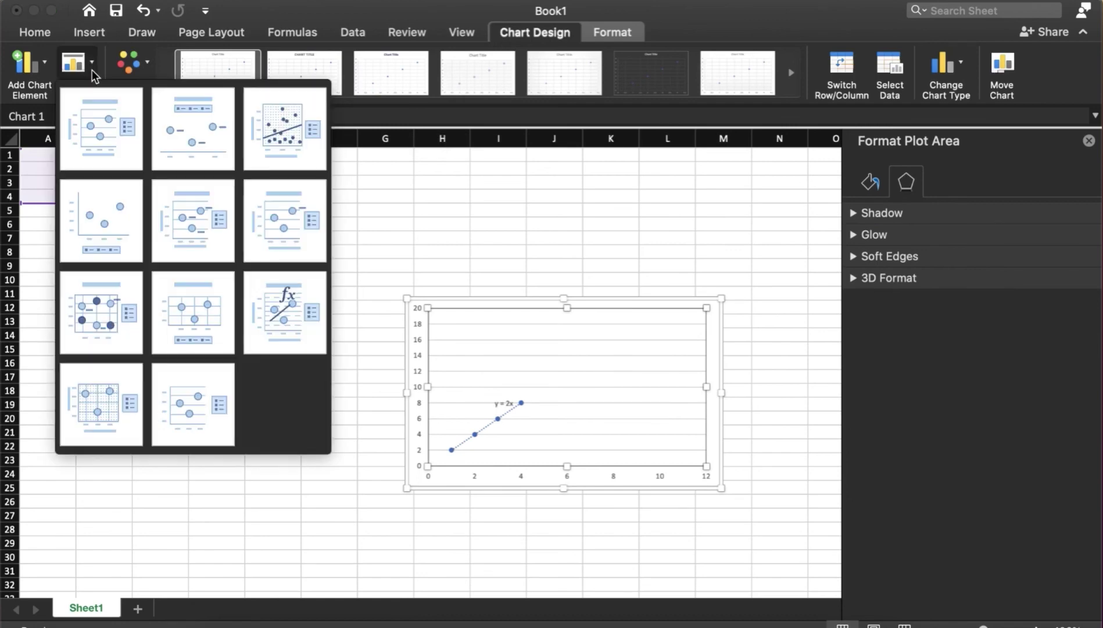
left_click(108, 136)
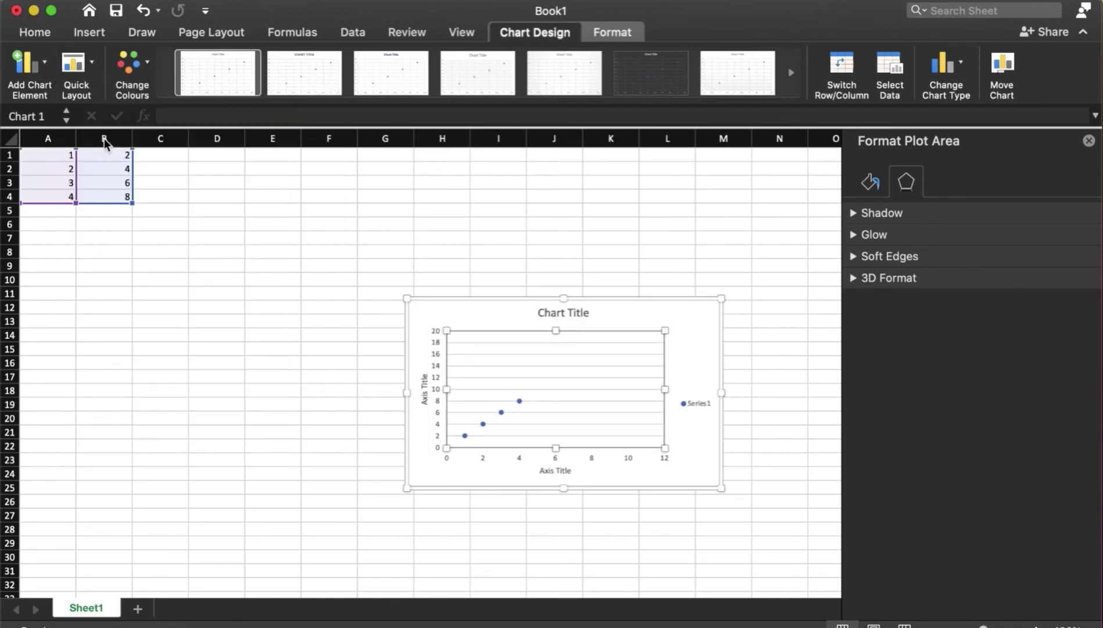
left_click(562, 314)
right_click(562, 314)
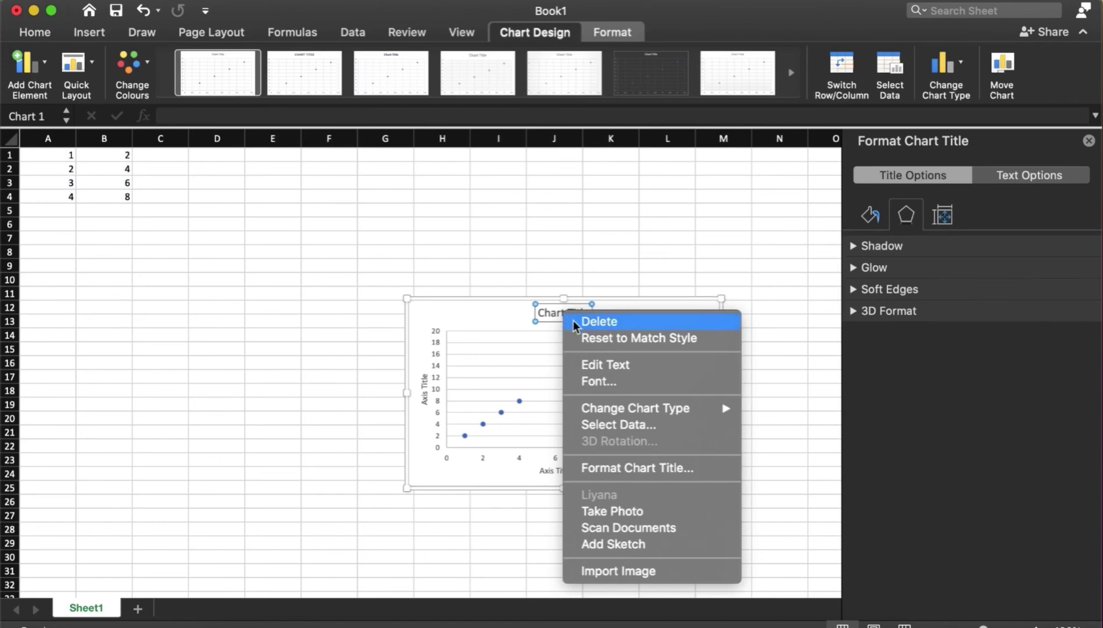
left_click(574, 321)
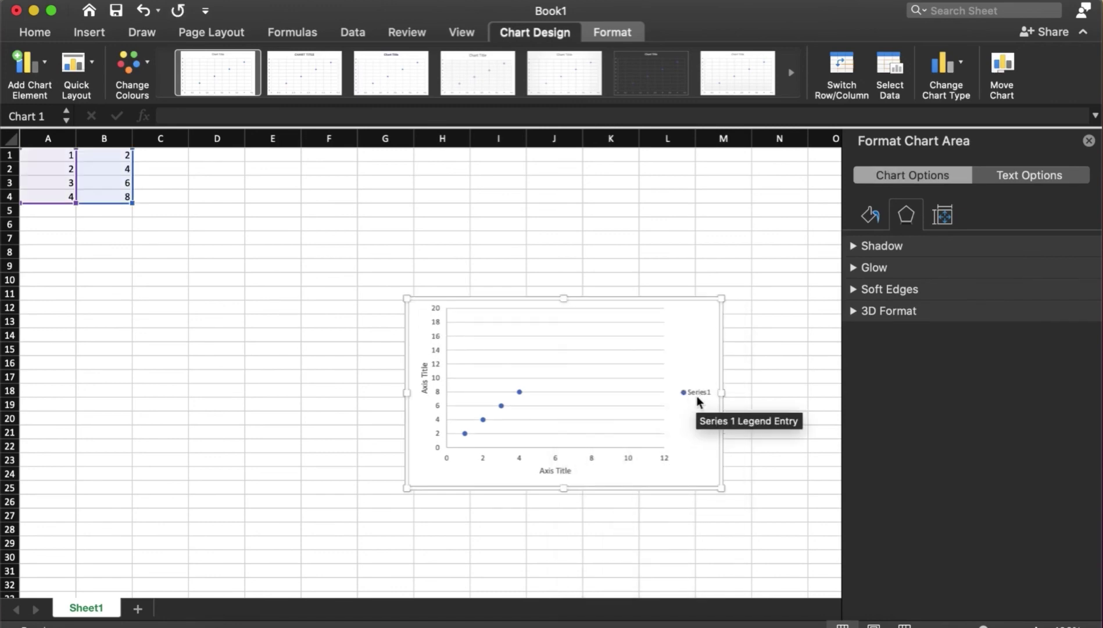
right_click(697, 395)
left_click(710, 390)
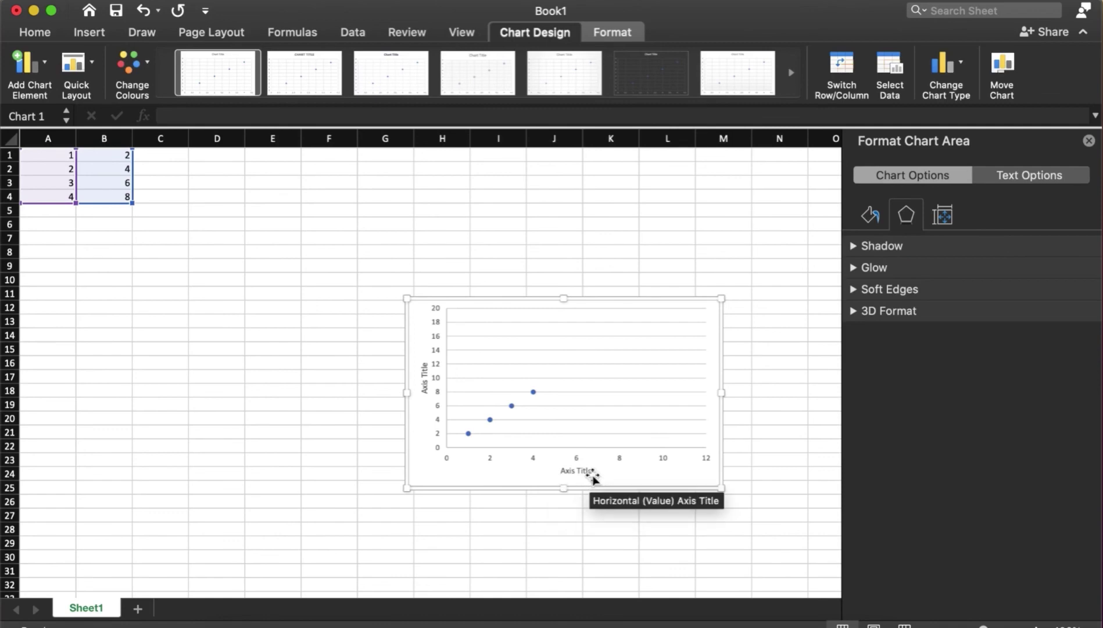
Replace the horizontal Axis Title placeholder with 'length(m)'
left_click(588, 469)
left_click(588, 470)
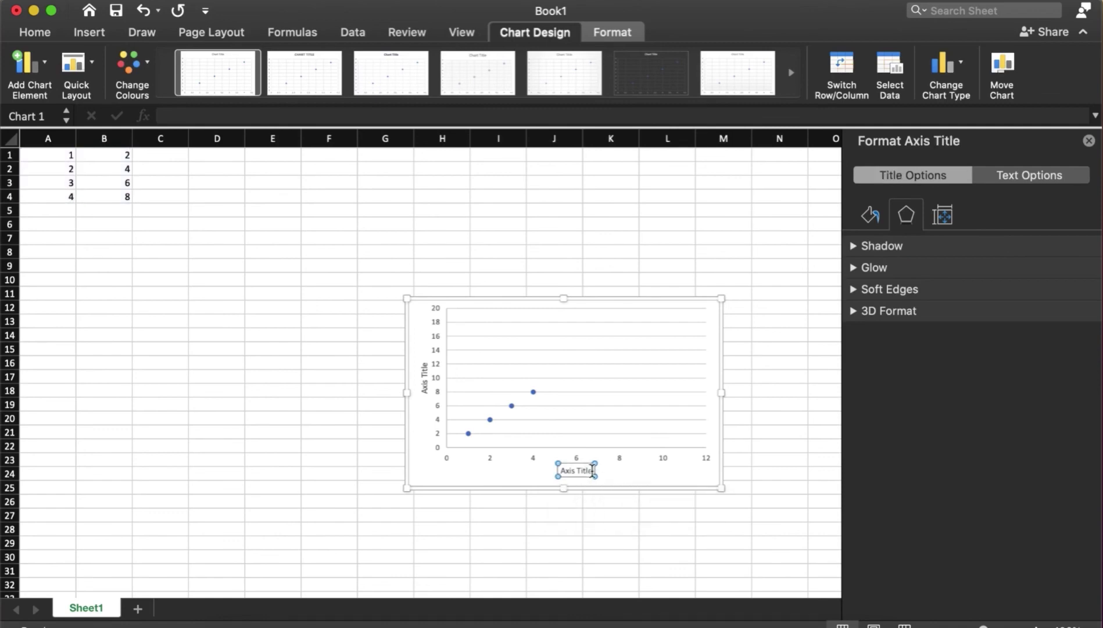
key("BackSpace")
key("BackSpace")
key("BackSpace")
key("BackSpace")
key("BackSpace")
key("BackSpace")
key("BackSpace")
key("BackSpace")
key("BackSpace")
key("BackSpace")
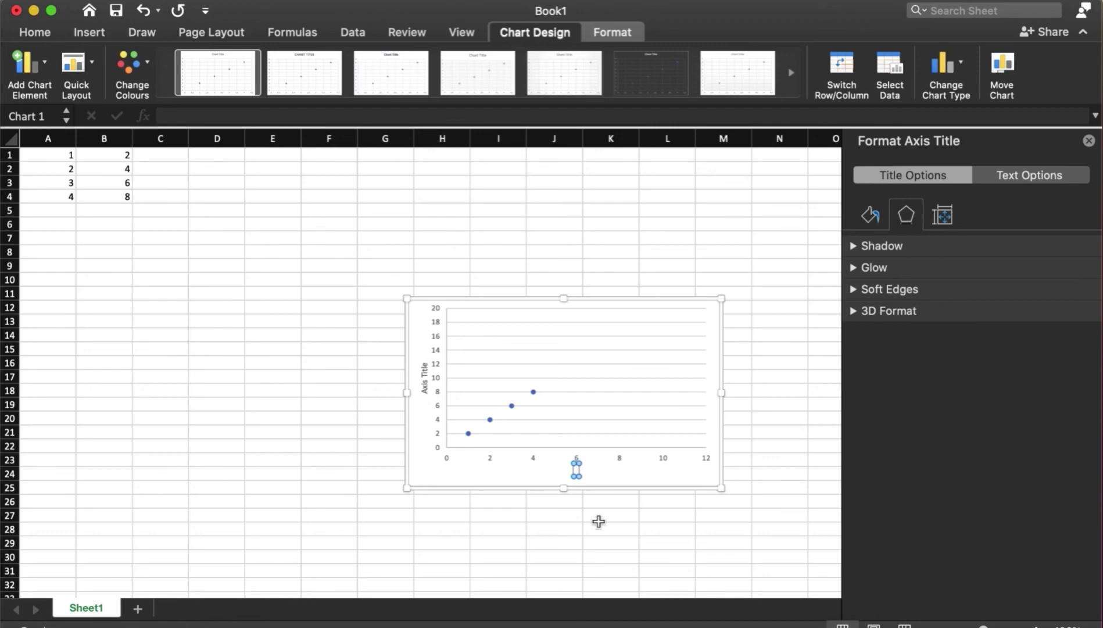
type("len")
type("gt")
type("h(")
type("m)")
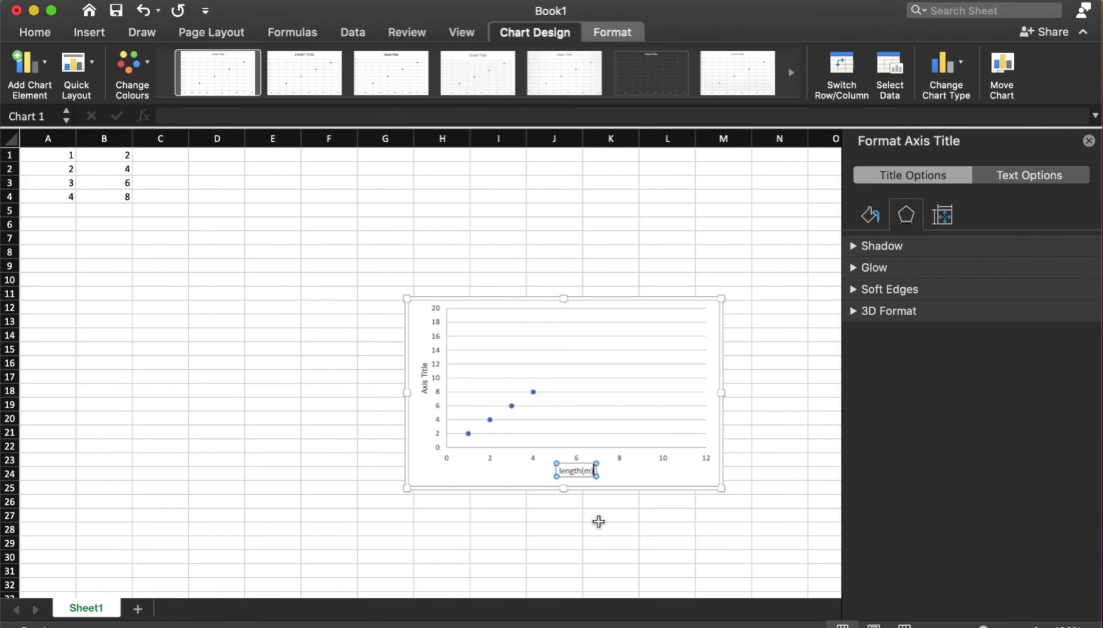
left_click(601, 401)
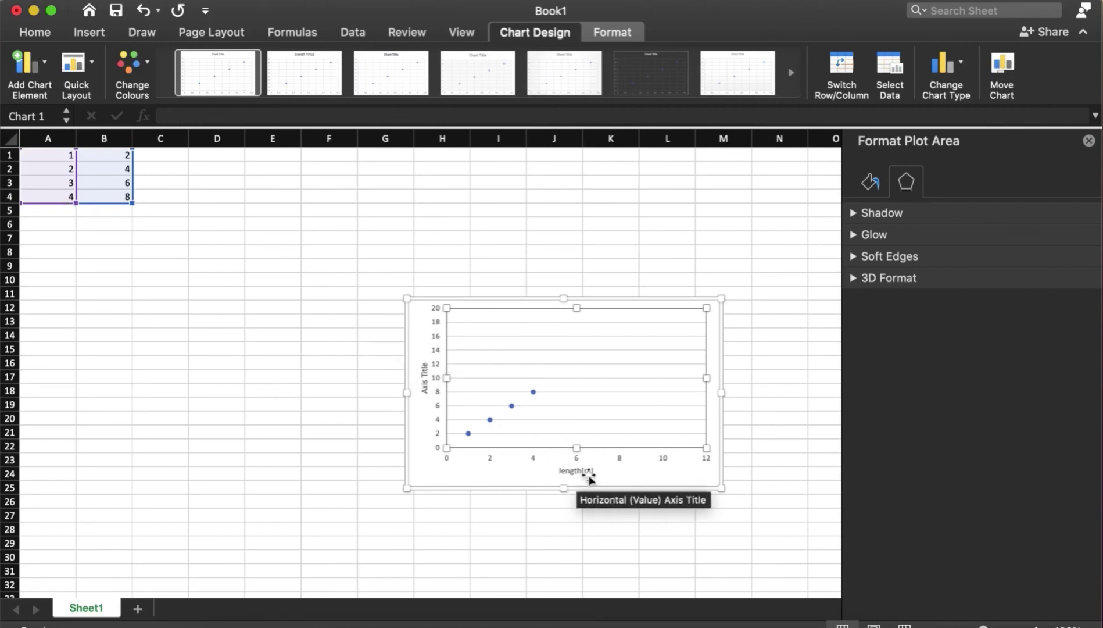
Replace the vertical Axis Title placeholder with the text 'distance(cm)'
left_click(425, 384)
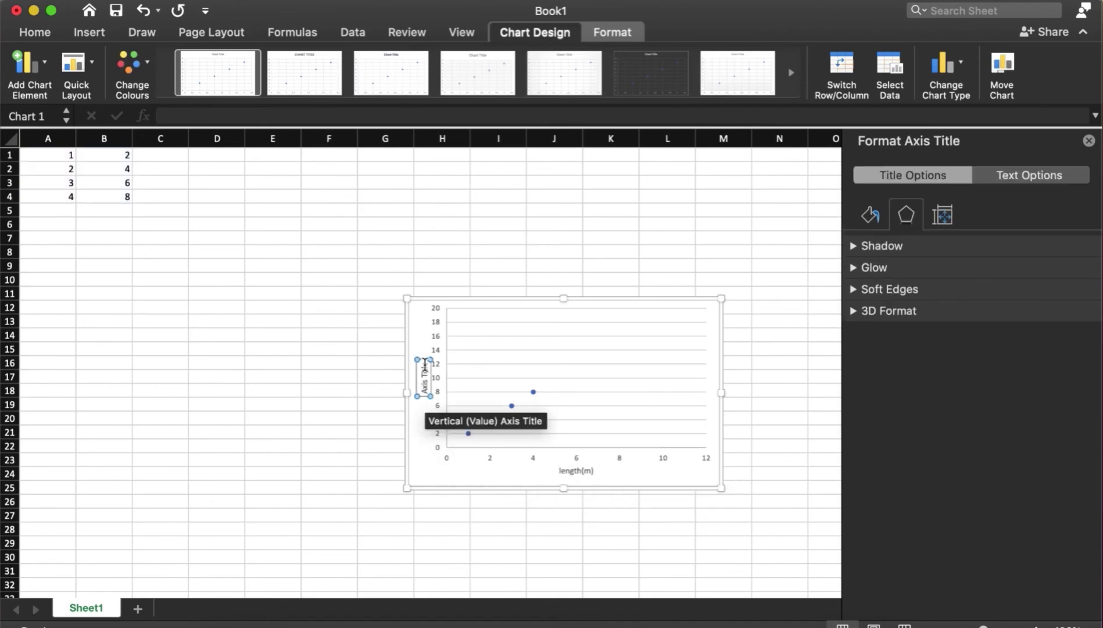
key("BackSpace")
key("BackSpace")
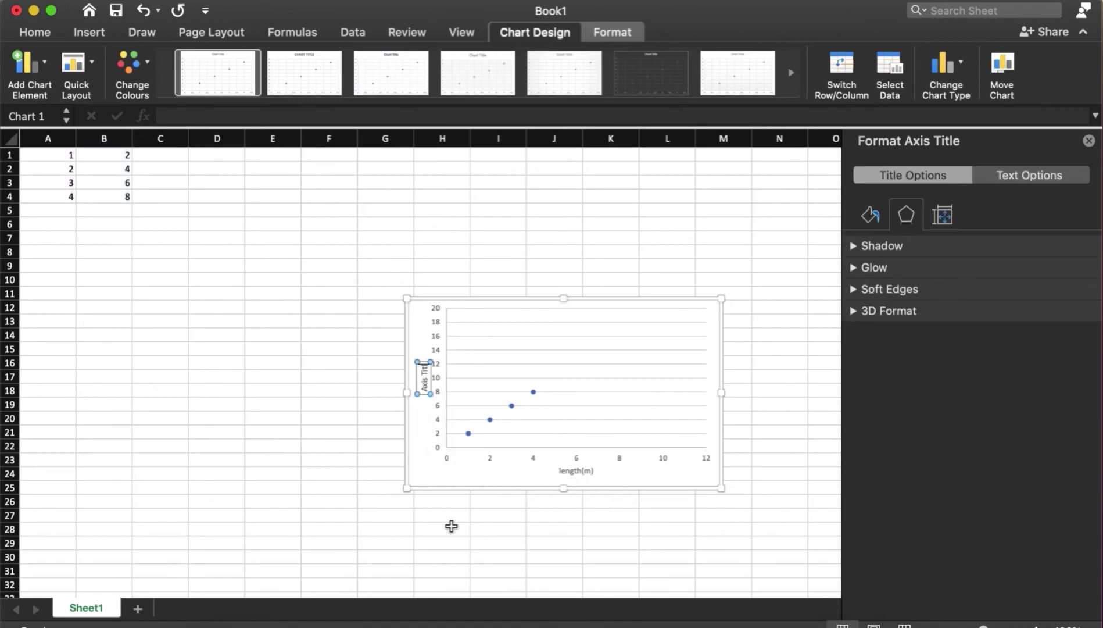
key("BackSpace")
key("BackSpace")
key("BackSpace")
key("BackSpace")
key("BackSpace")
key("BackSpace")
key("BackSpace")
key("BackSpace")
type("di")
type("stan")
type("ce")
type("(")
type("cm")
type(")")
left_click(563, 407)
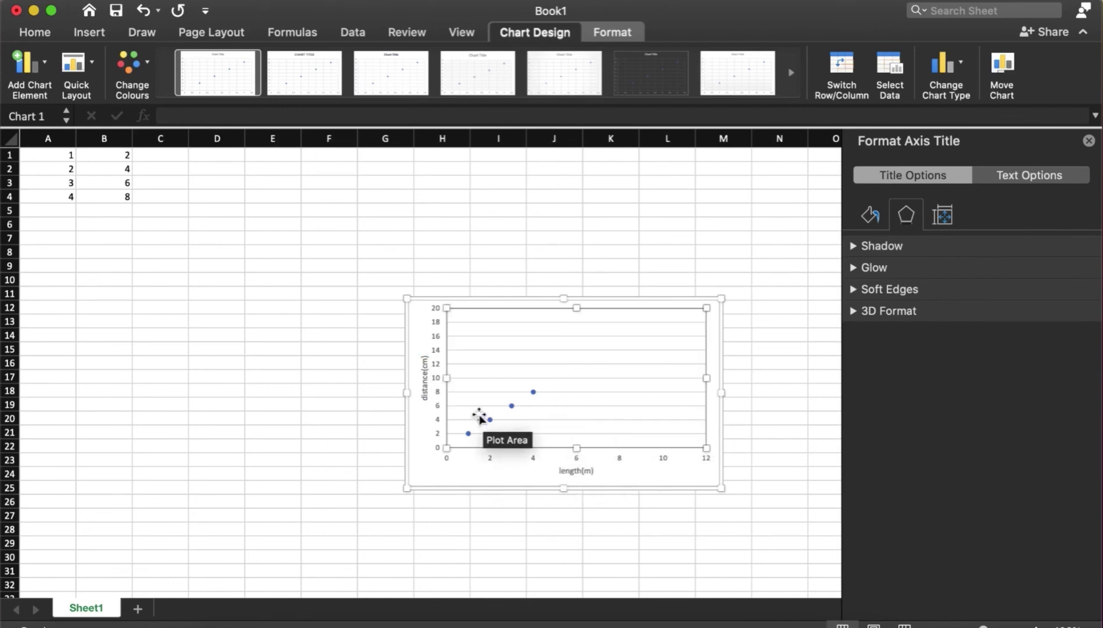